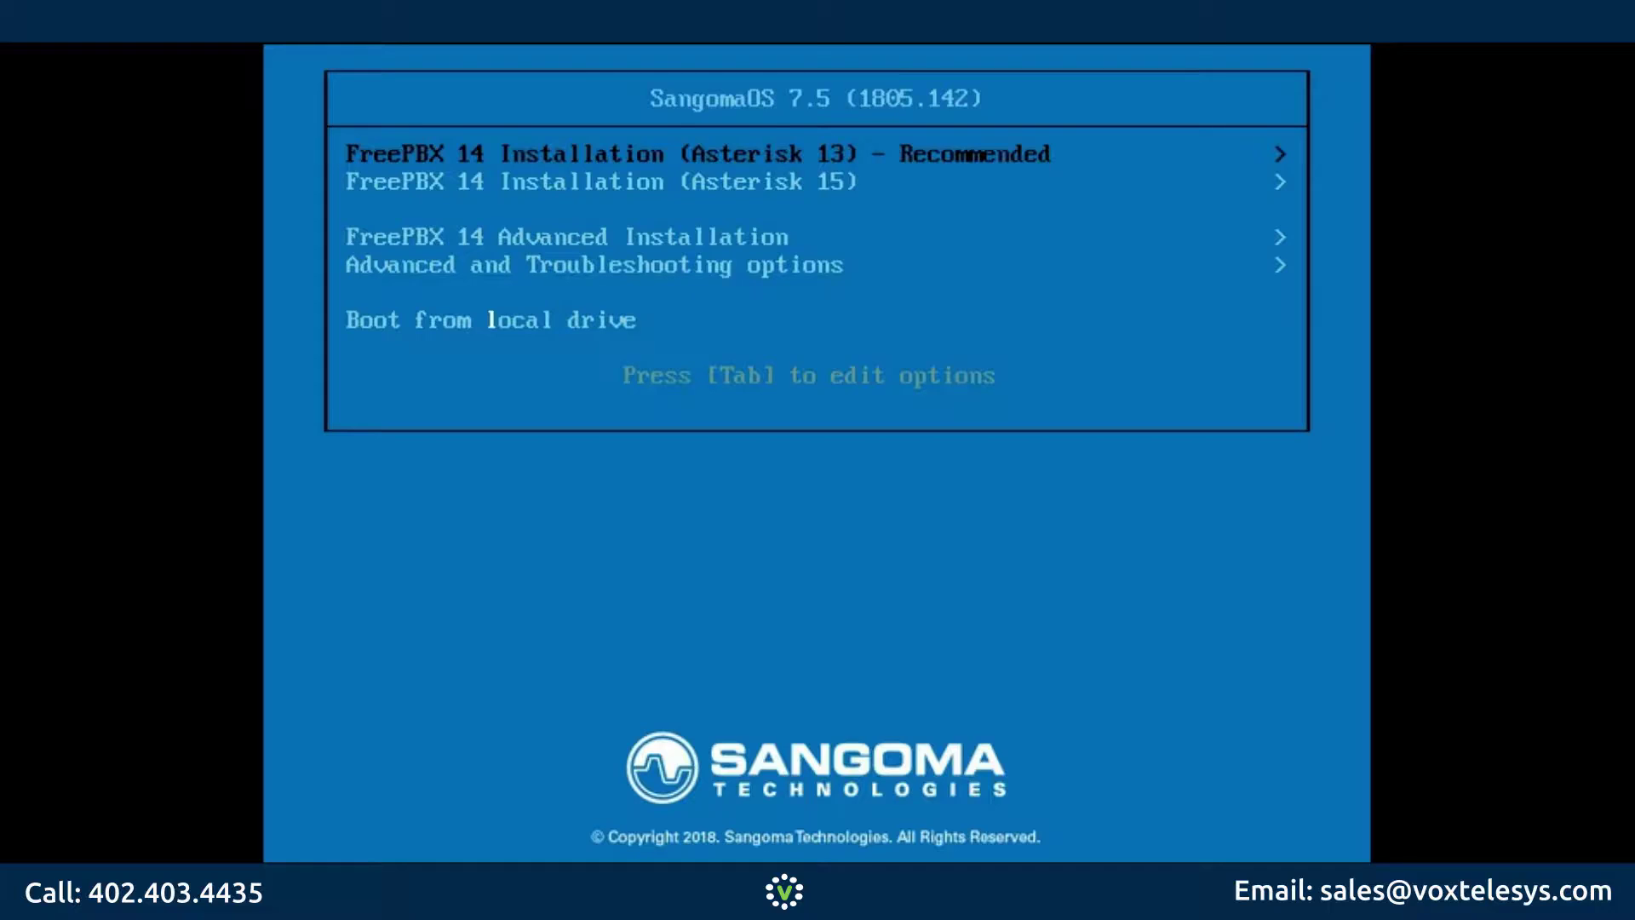
# Step: Choose FreePBX 14 Installation (Asterisk 13), Graphical Installation - Output to VGA, then FreePBX Standard
pyautogui.press('Return')
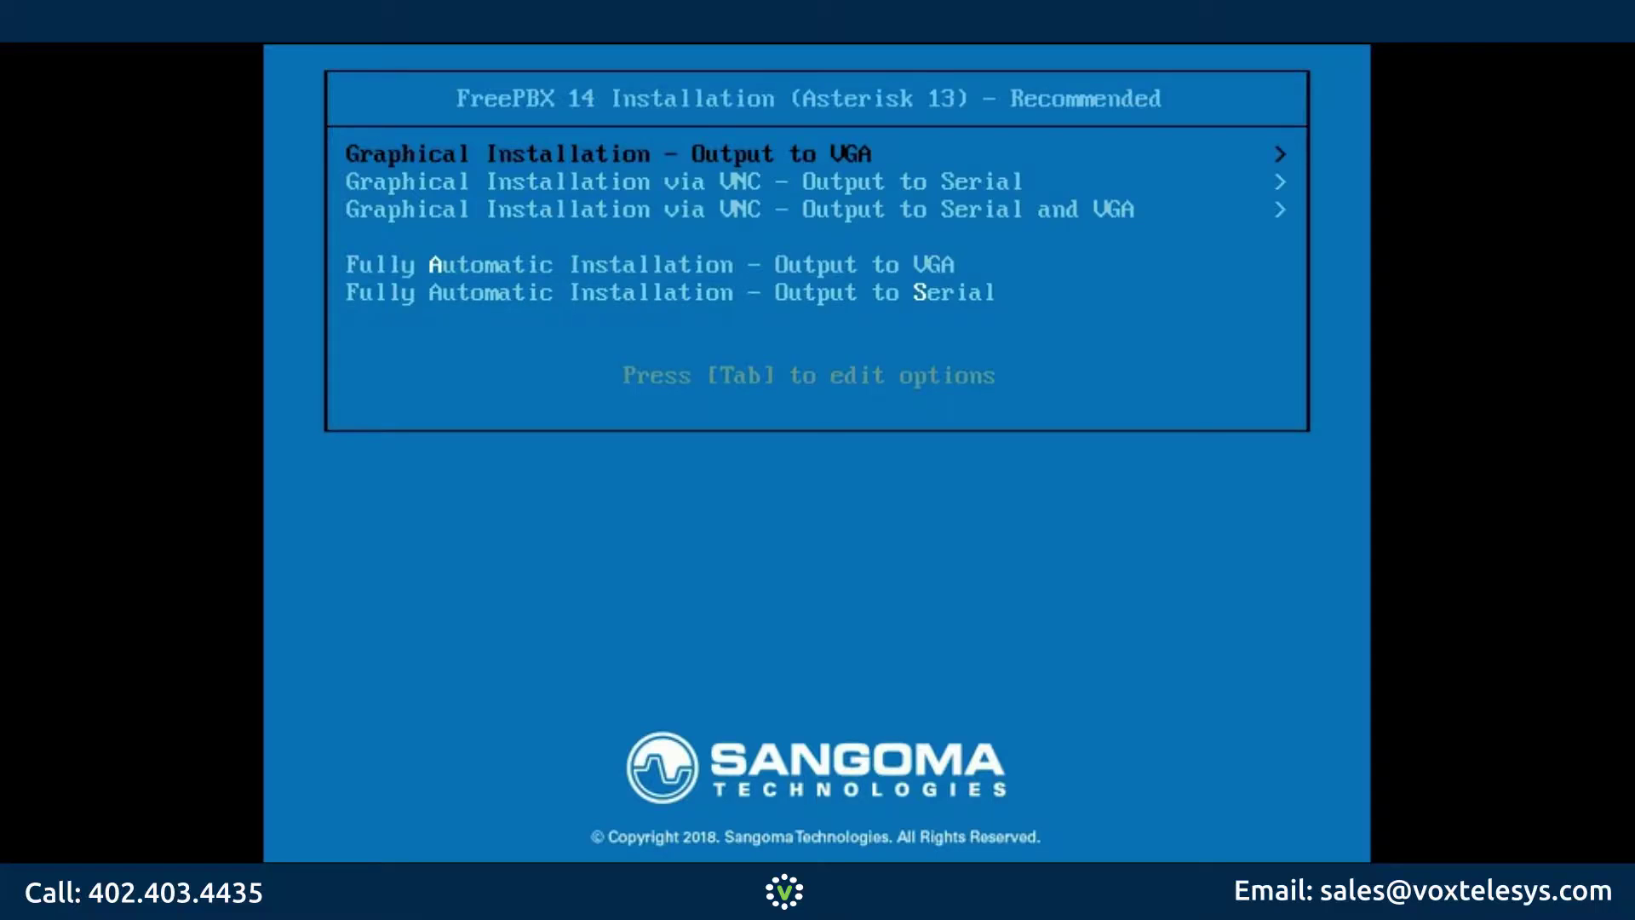
pyautogui.press('Return')
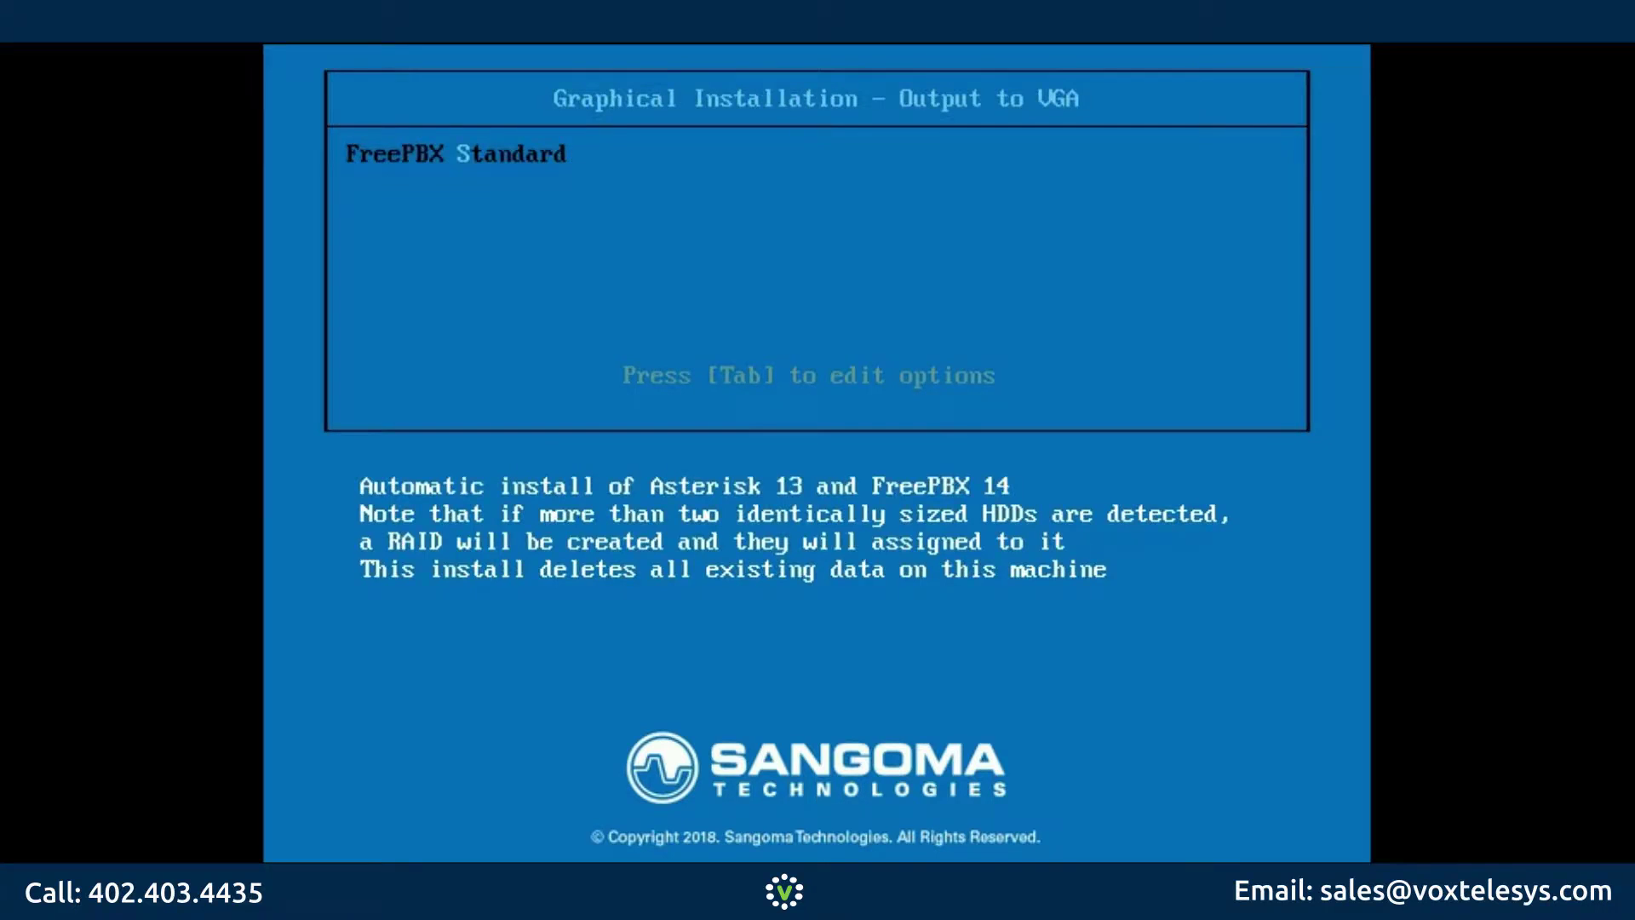
pyautogui.press('Return')
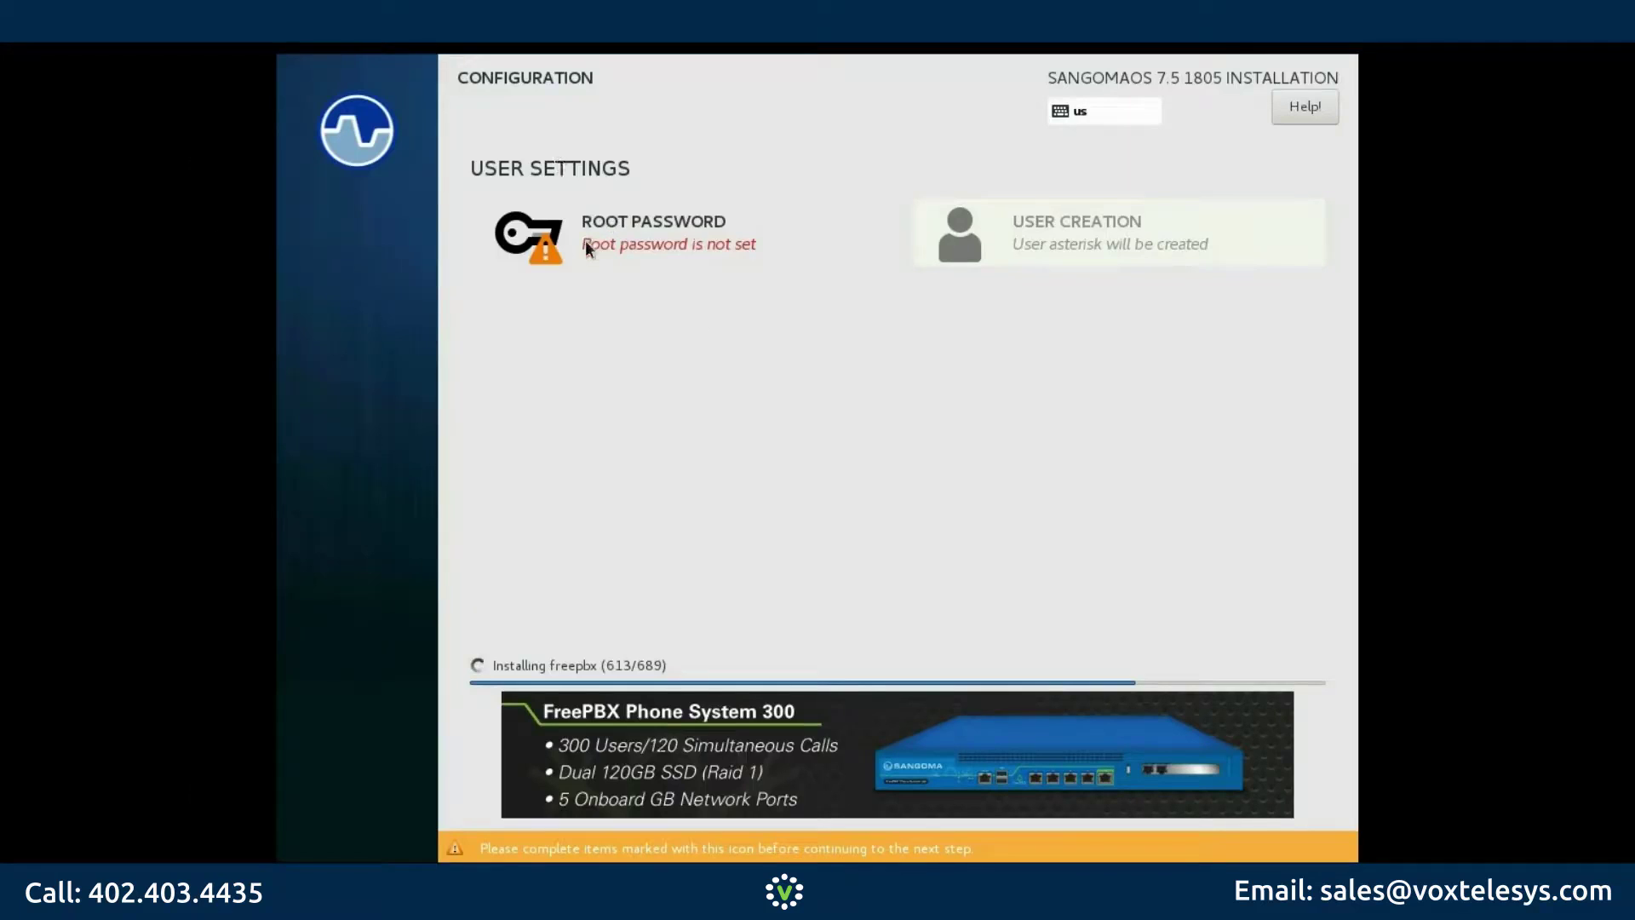
# Step: Set and confirm the root password while the installation runs
pyautogui.click(590, 245)
pyautogui.write('*********')
pyautogui.press('Tab')
pyautogui.write('*********')
pyautogui.press('Tab')
pyautogui.doubleClick(325, 115)
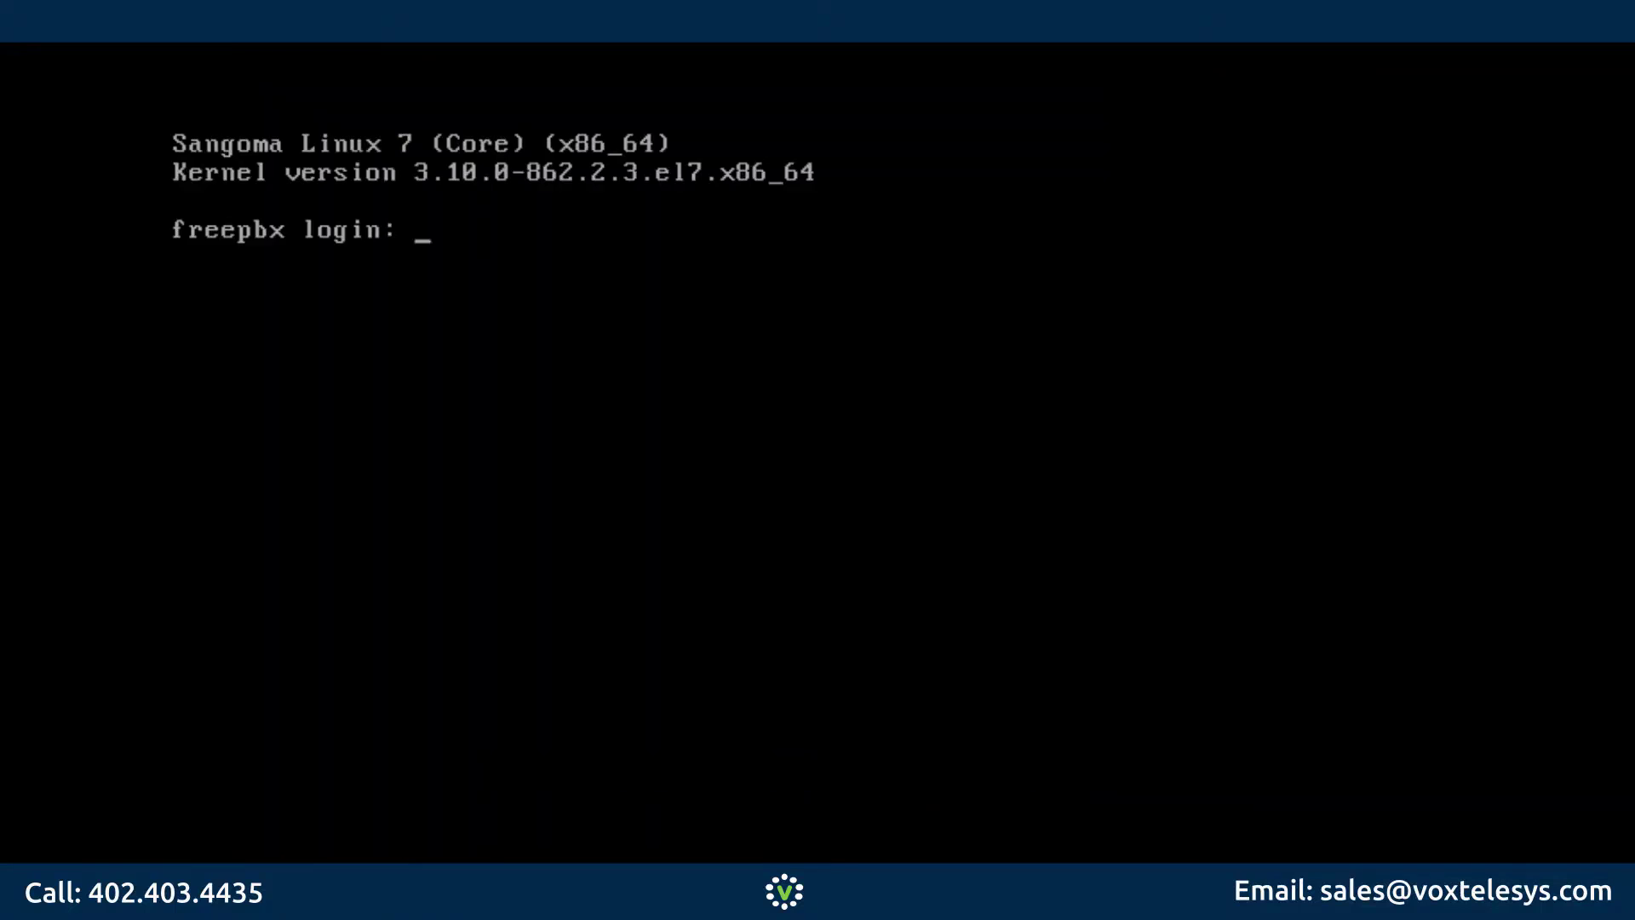
# Step: Log in to the Sangoma Linux console as root with the root password
pyautogui.write('root')
pyautogui.press('Return')
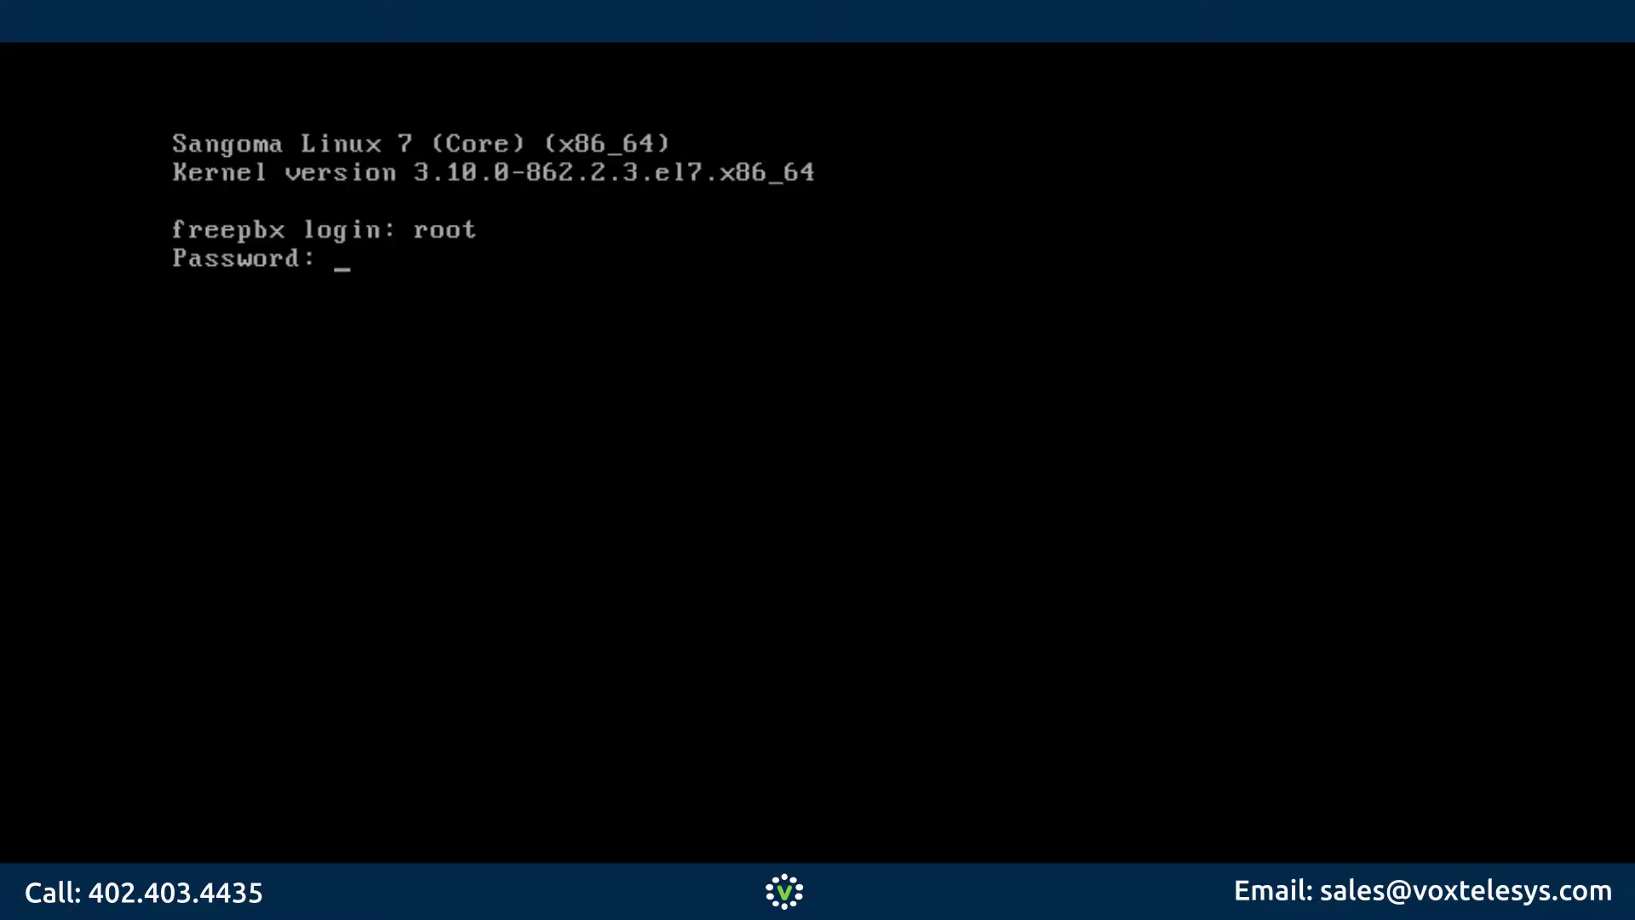
pyautogui.press('Return')
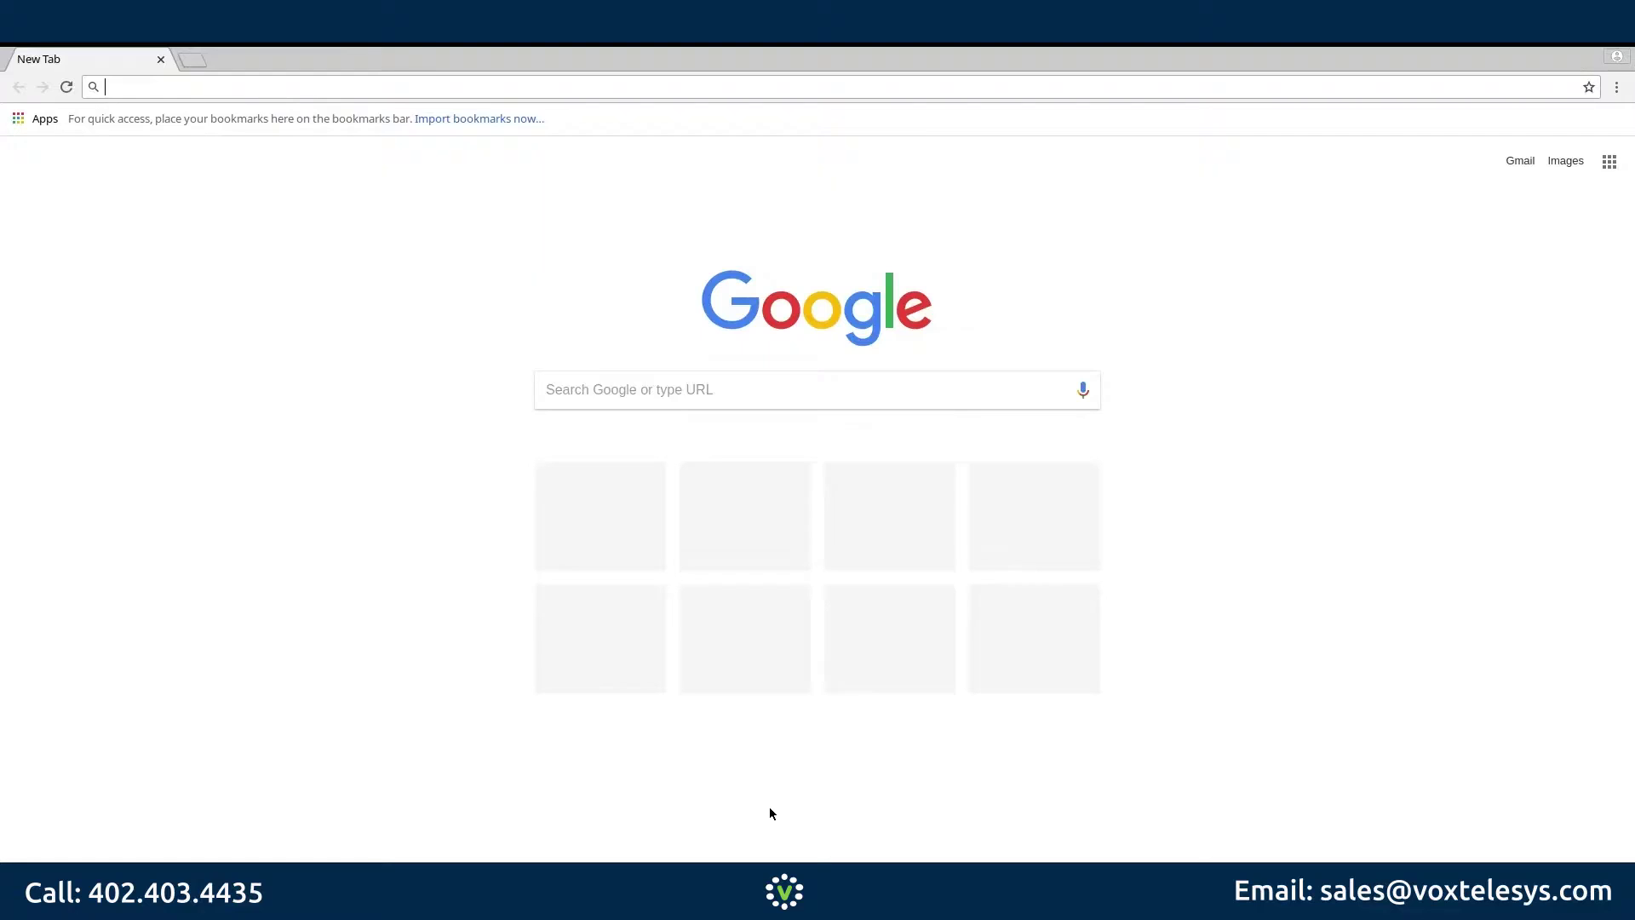
# Step: Load the FreePBX server at 10.69.0.189 in Chrome
pyautogui.write('1')
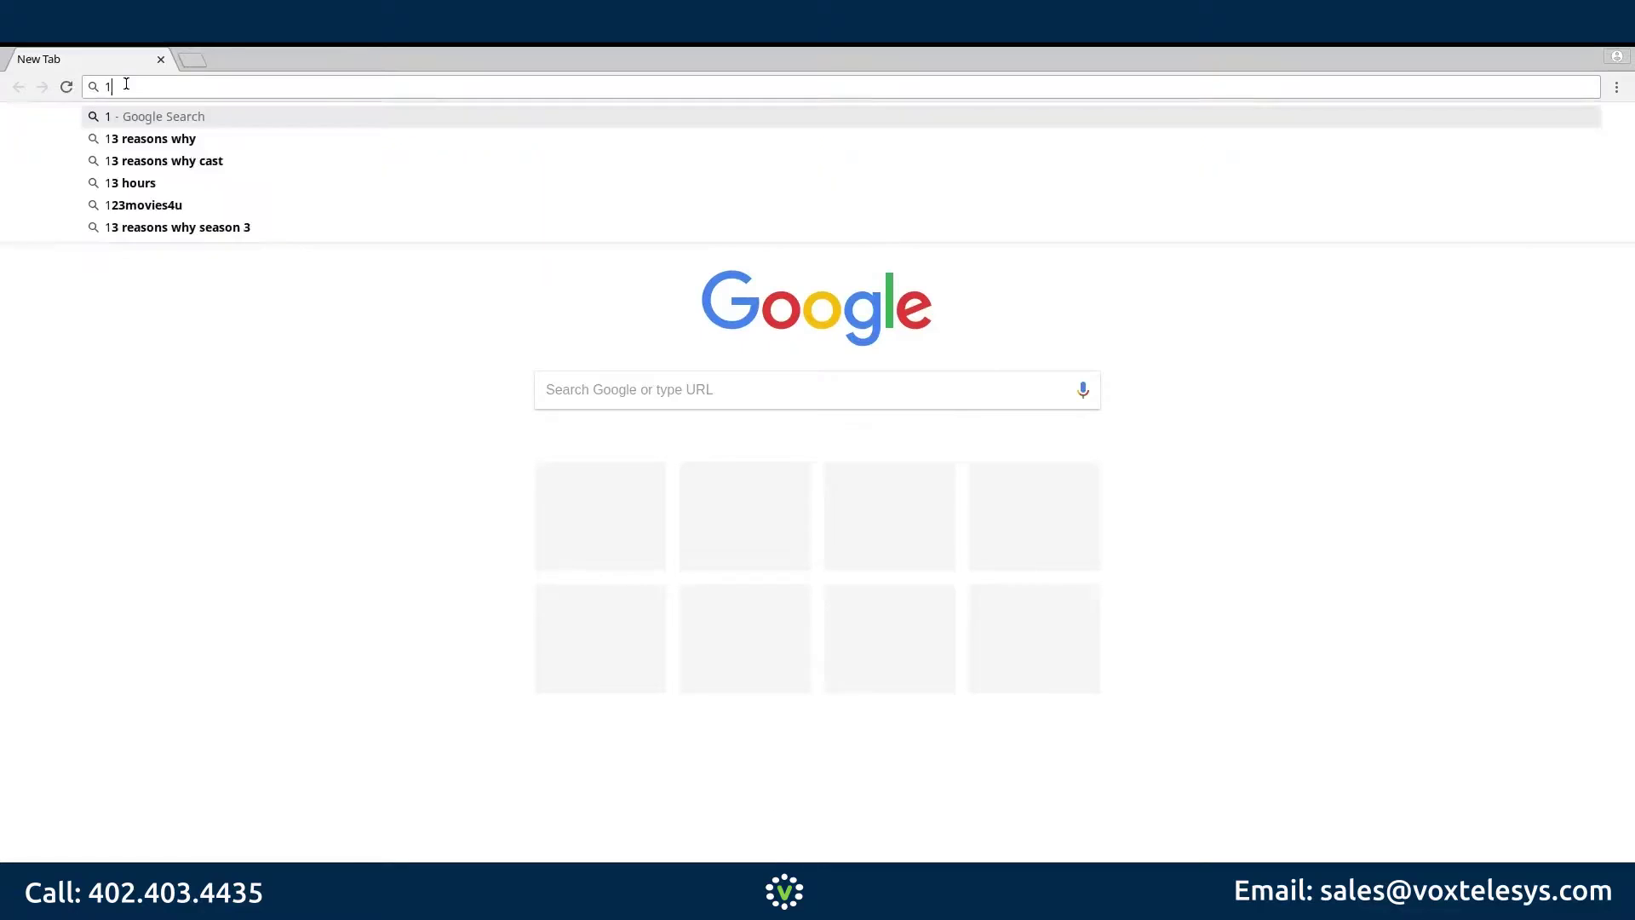
pyautogui.write('0.69.0.189')
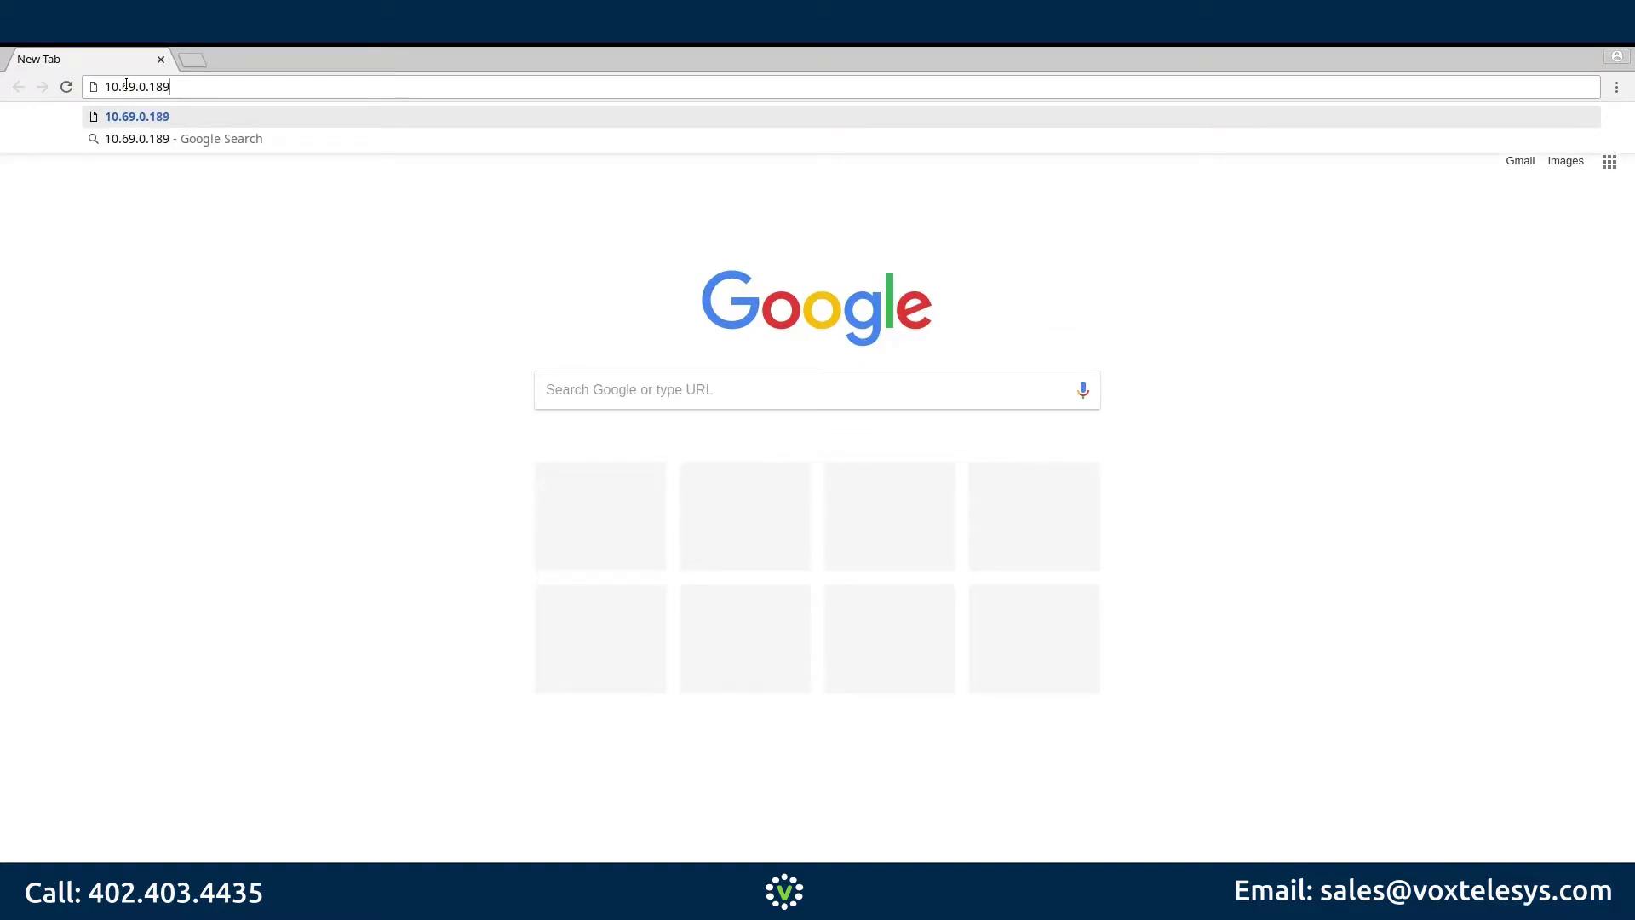
pyautogui.press('Return')
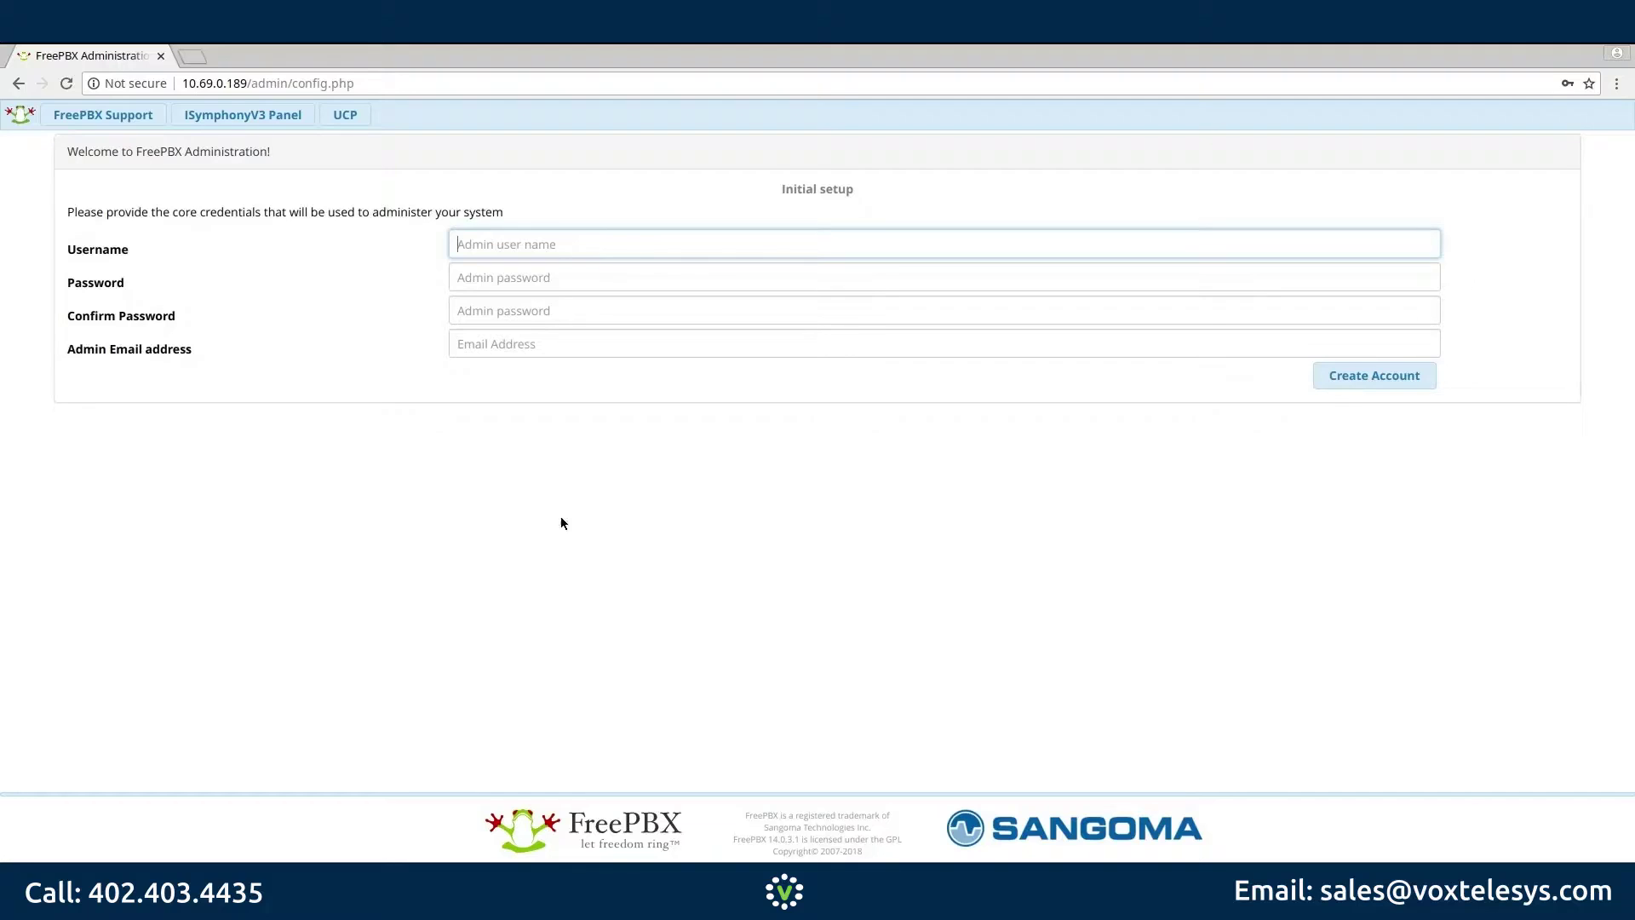
# Step: Create the admin account with username admin, its password (confirmed) and the admin e-mail address
pyautogui.write('admin')
pyautogui.press('Tab')
pyautogui.write('•••••••••••')
pyautogui.press('Tab')
pyautogui.write('•••••••••••')
pyautogui.press('Tab')
pyautogui.write('yourem')
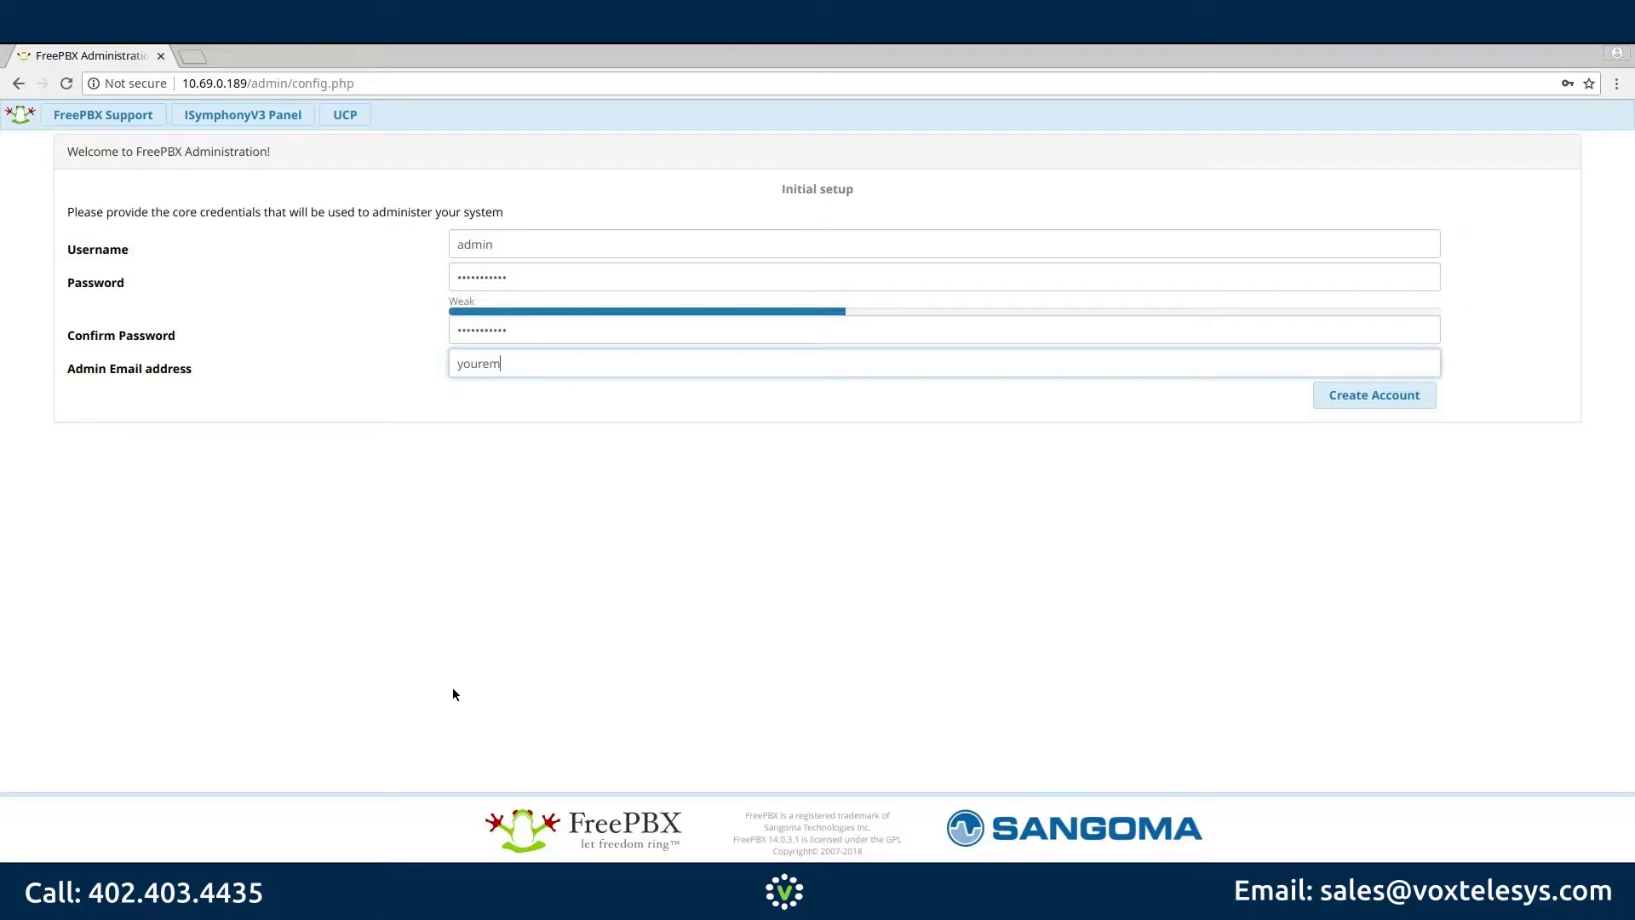
pyautogui.write('ail@yourdomain.com')
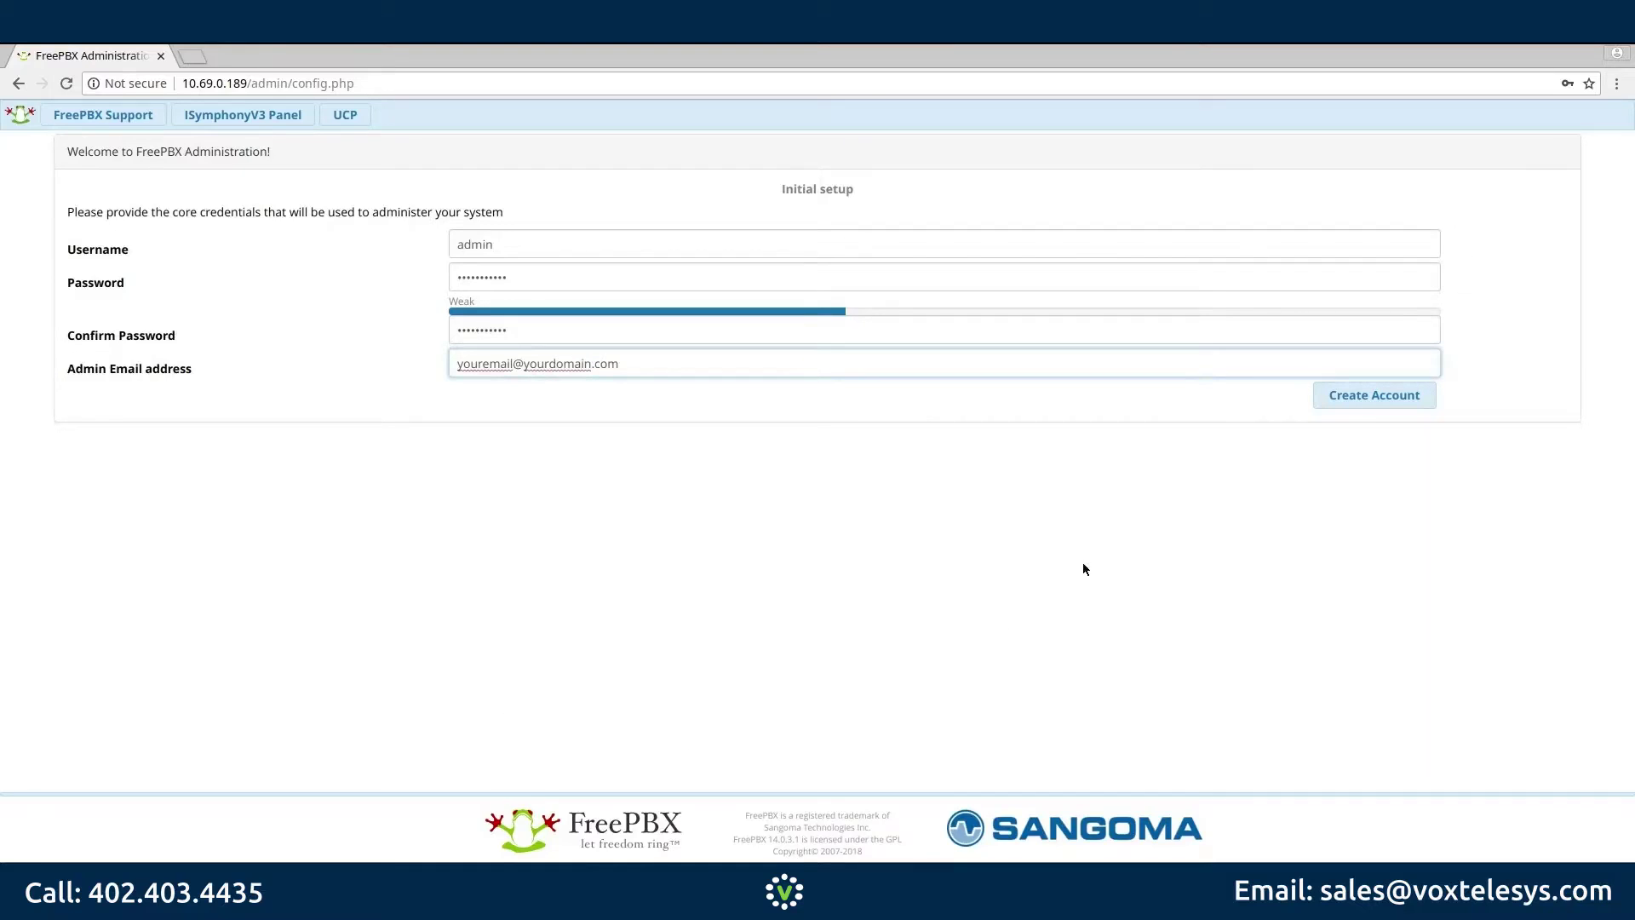
pyautogui.click(1375, 394)
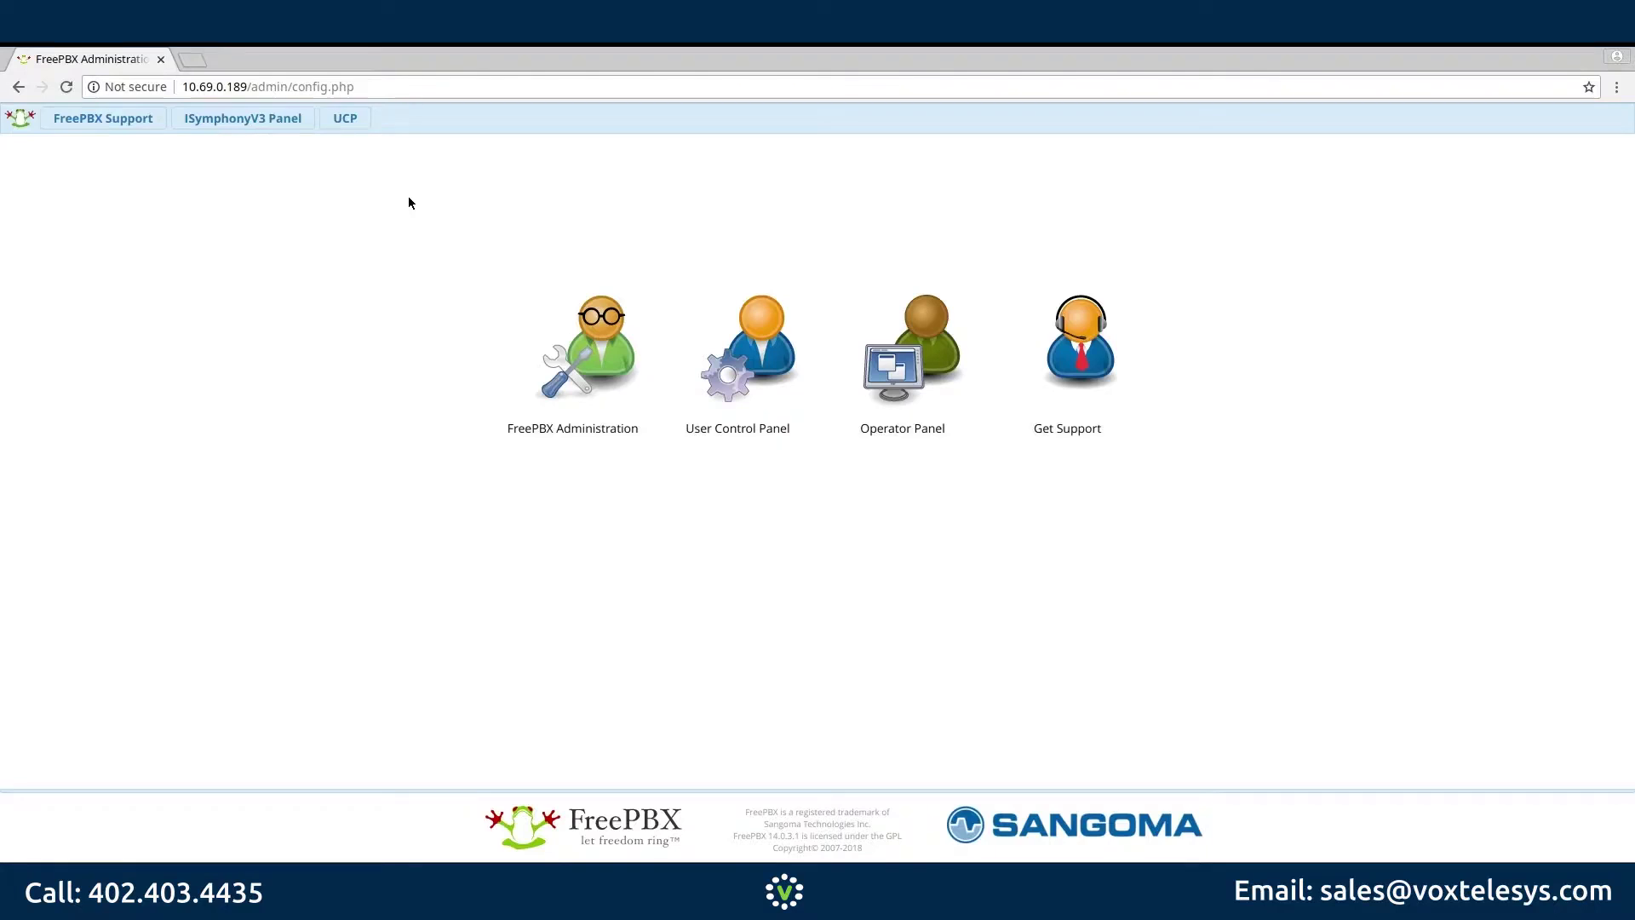
# Step: Log in to FreePBX Administration as admin, then choose Activate in the Welcome dialog
pyautogui.click(571, 373)
pyautogui.write('admin')
pyautogui.press('Tab')
pyautogui.write('*******')
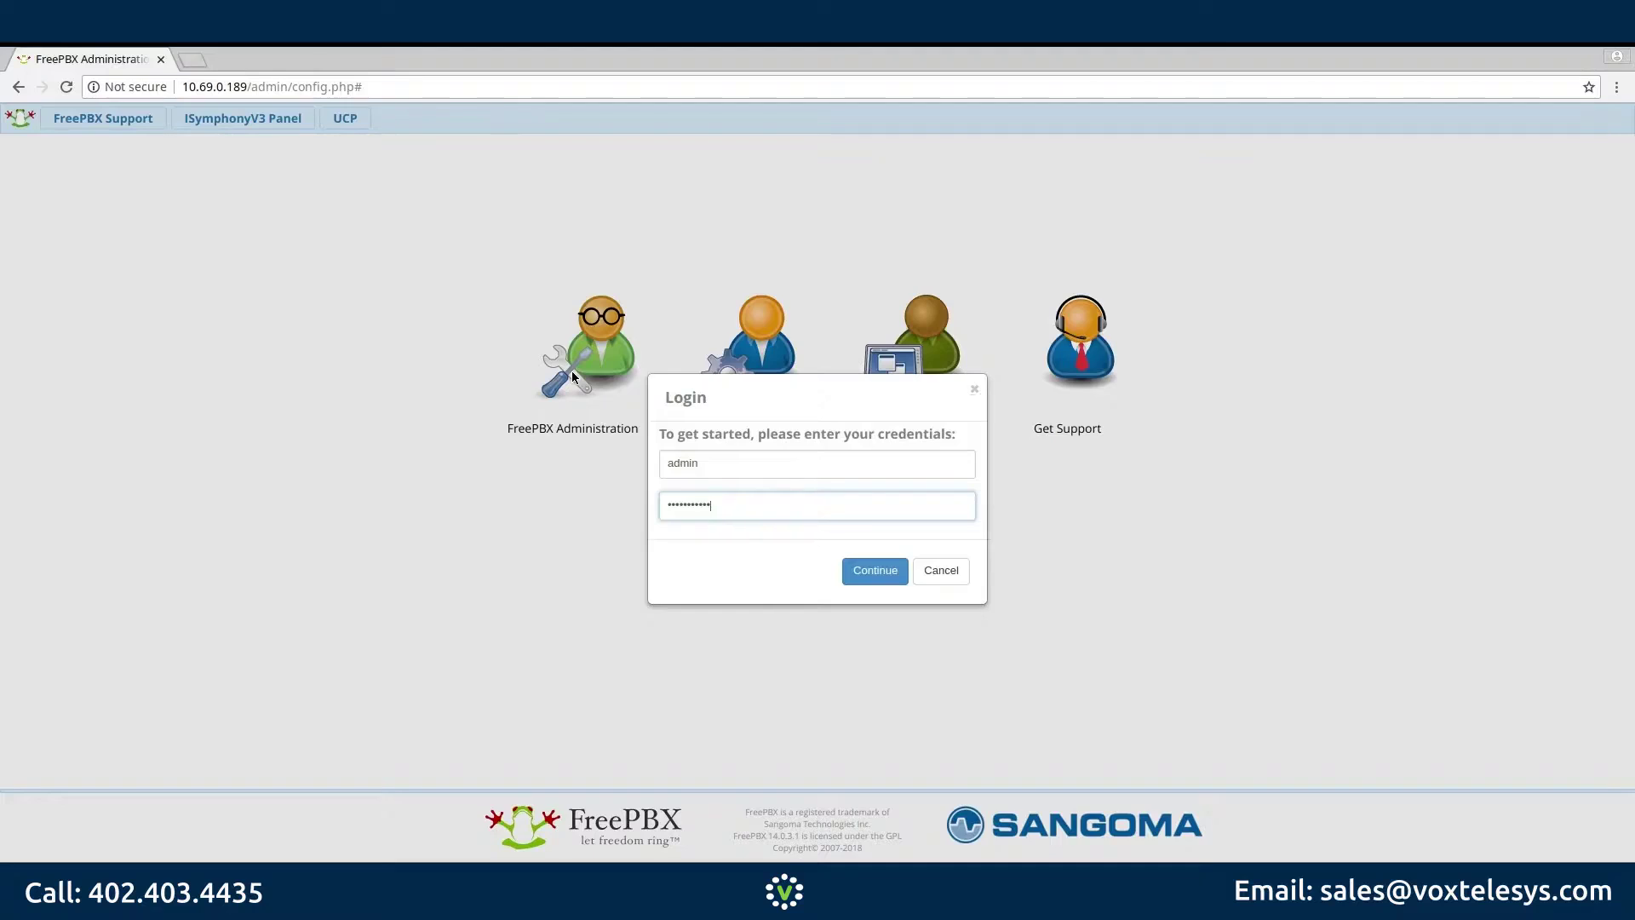
pyautogui.press('Return')
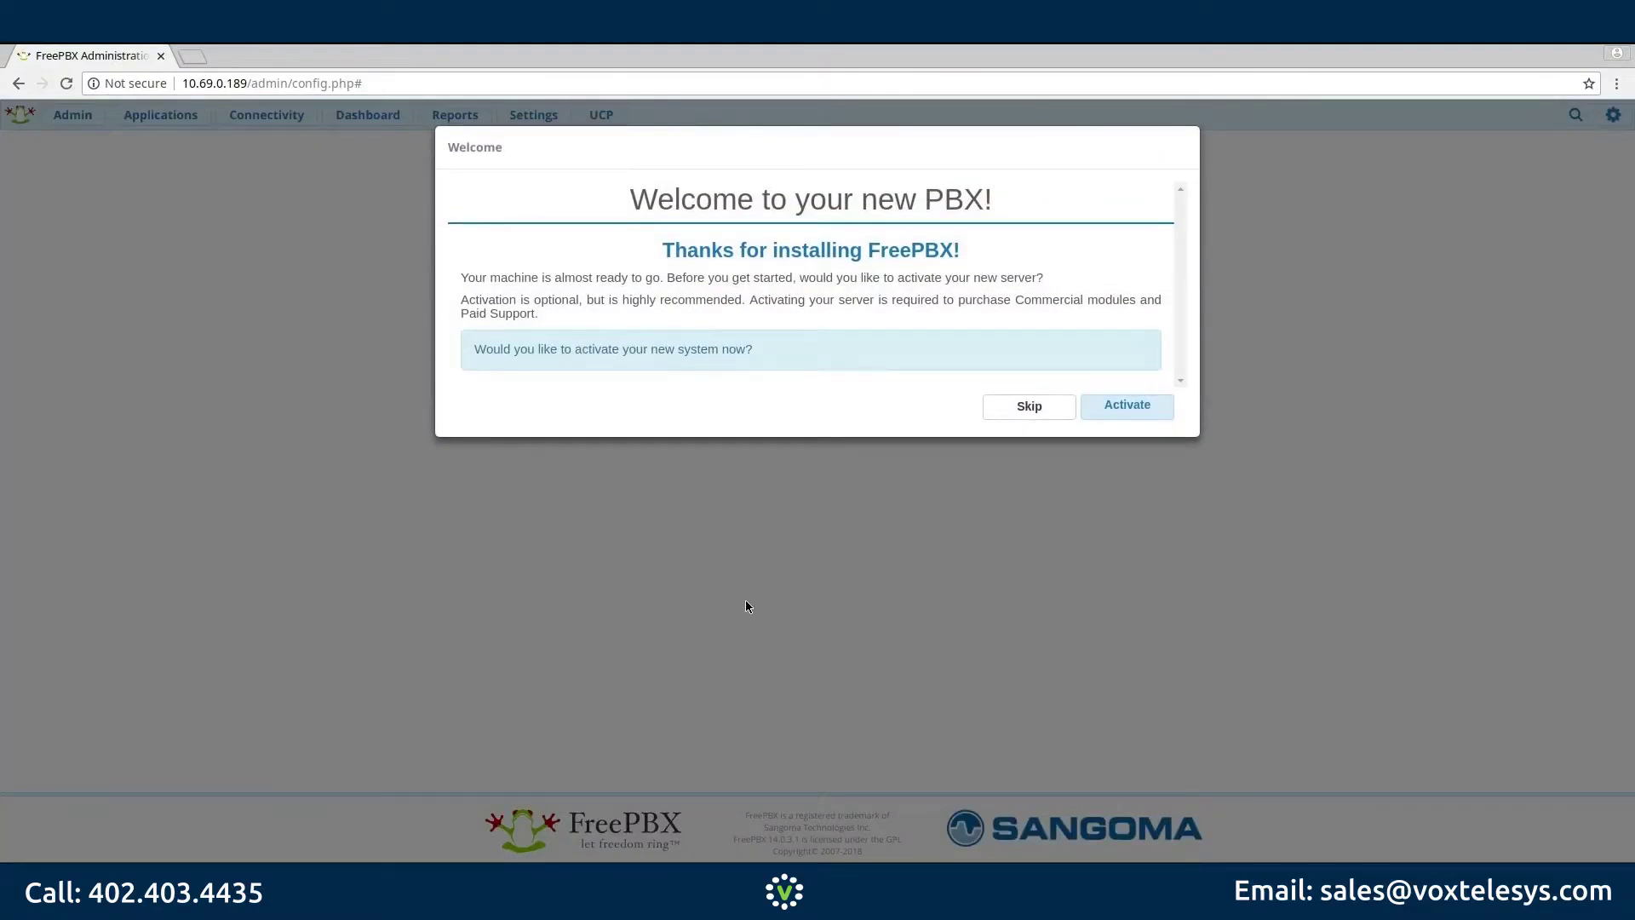
pyautogui.click(1095, 401)
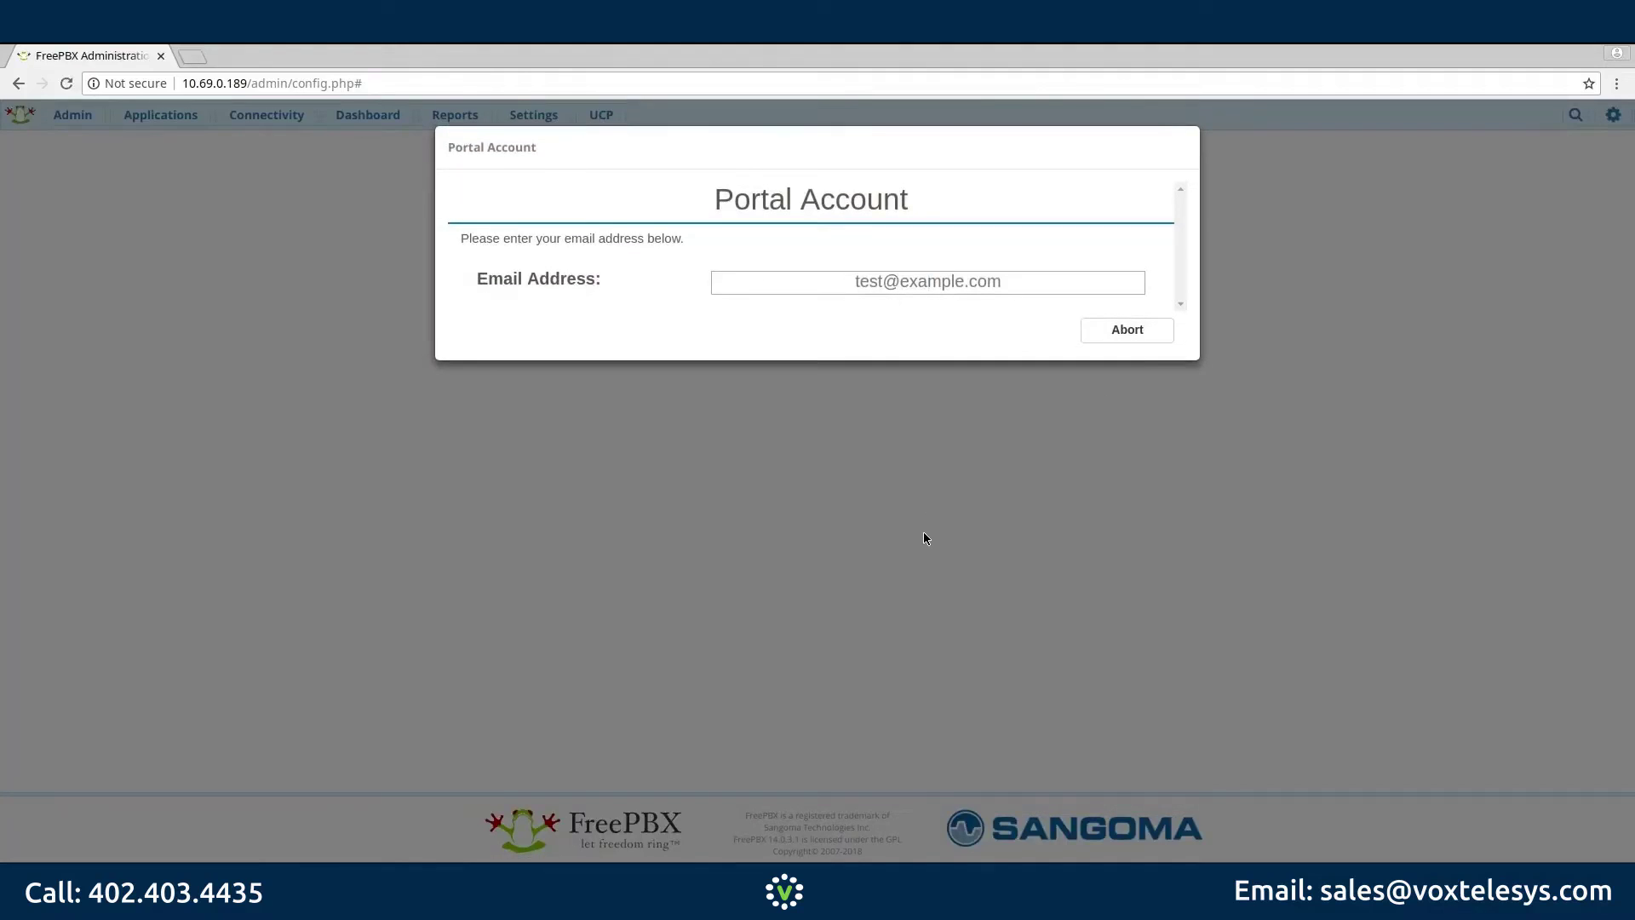
# Step: Enter the portal account e-mail, the user's full name and the portal password
pyautogui.write('youremail@')
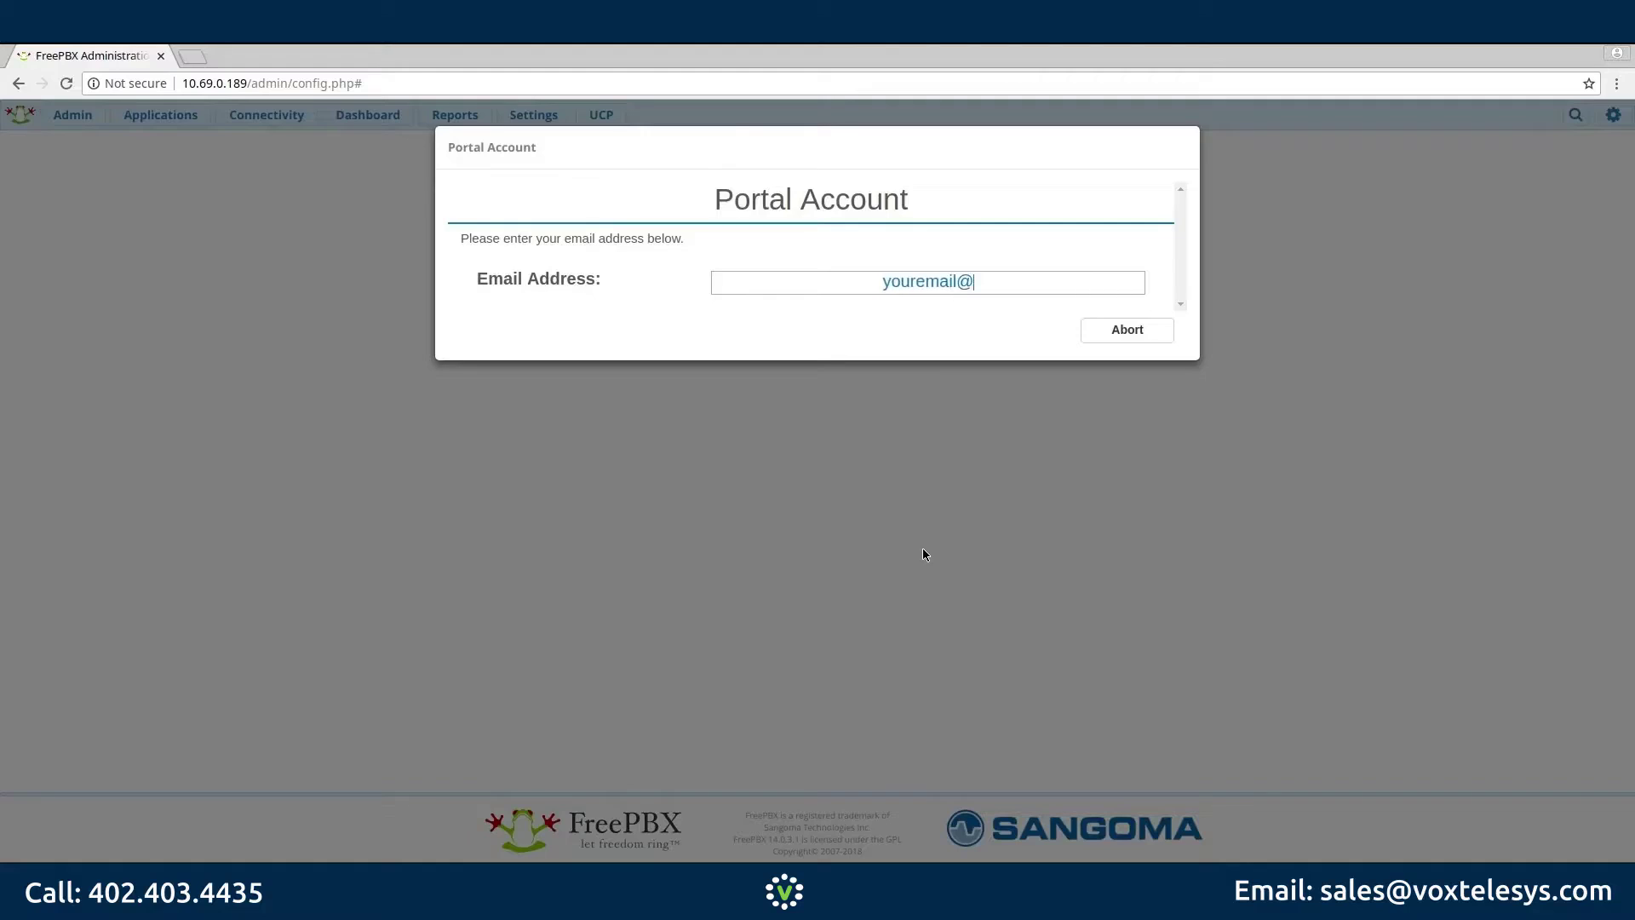
pyautogui.write('yourdomain.com')
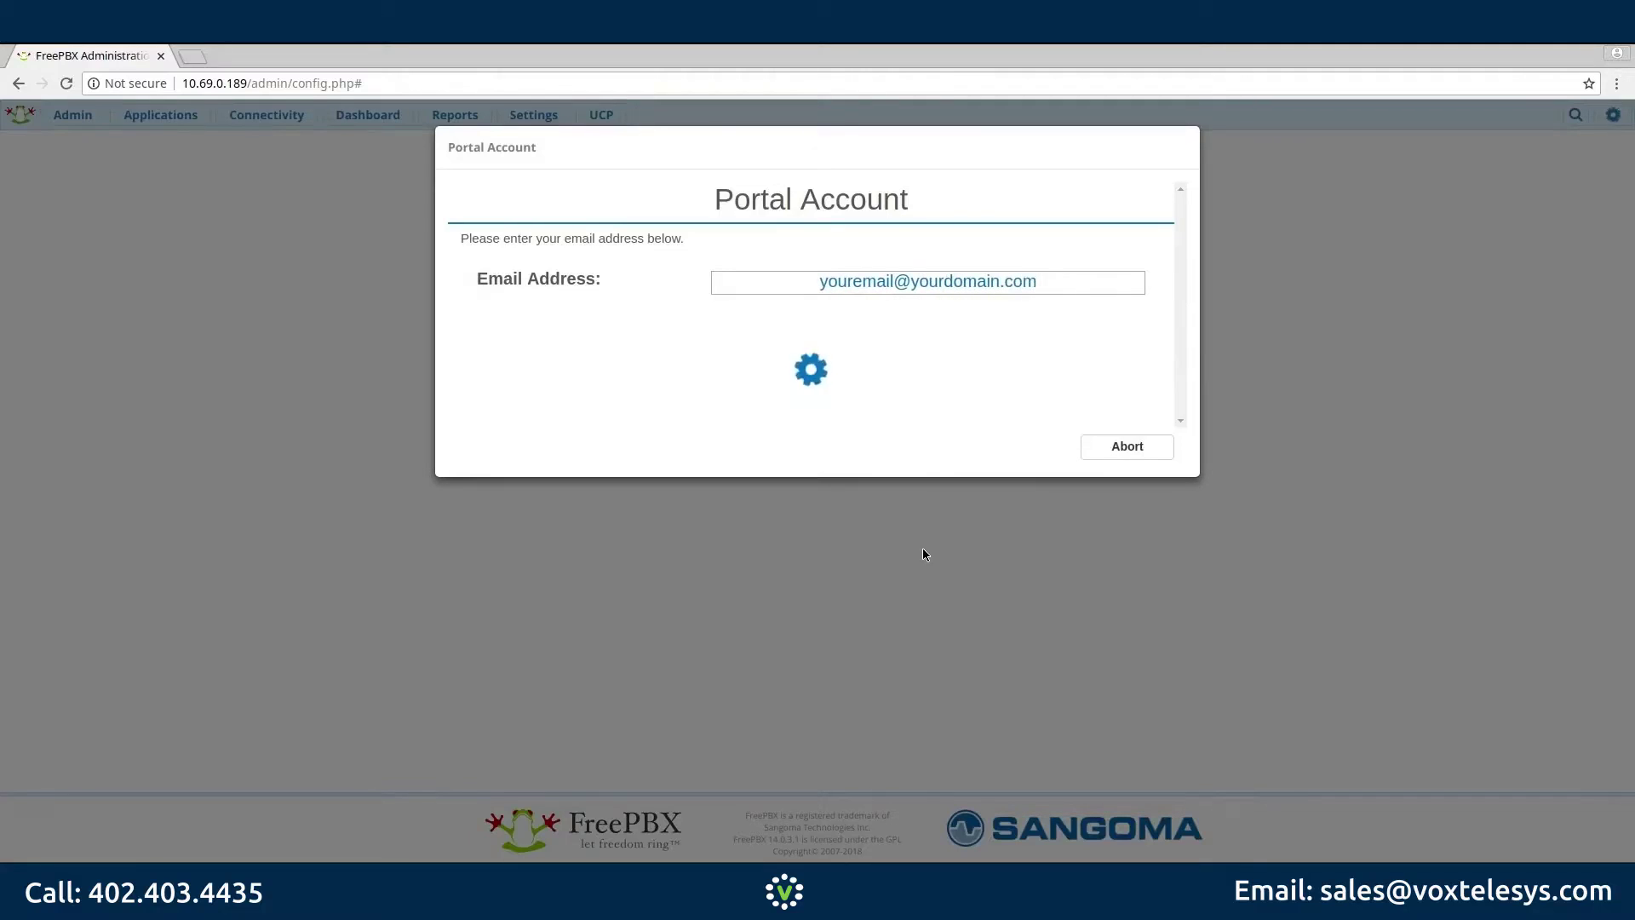
pyautogui.write('Bob User')
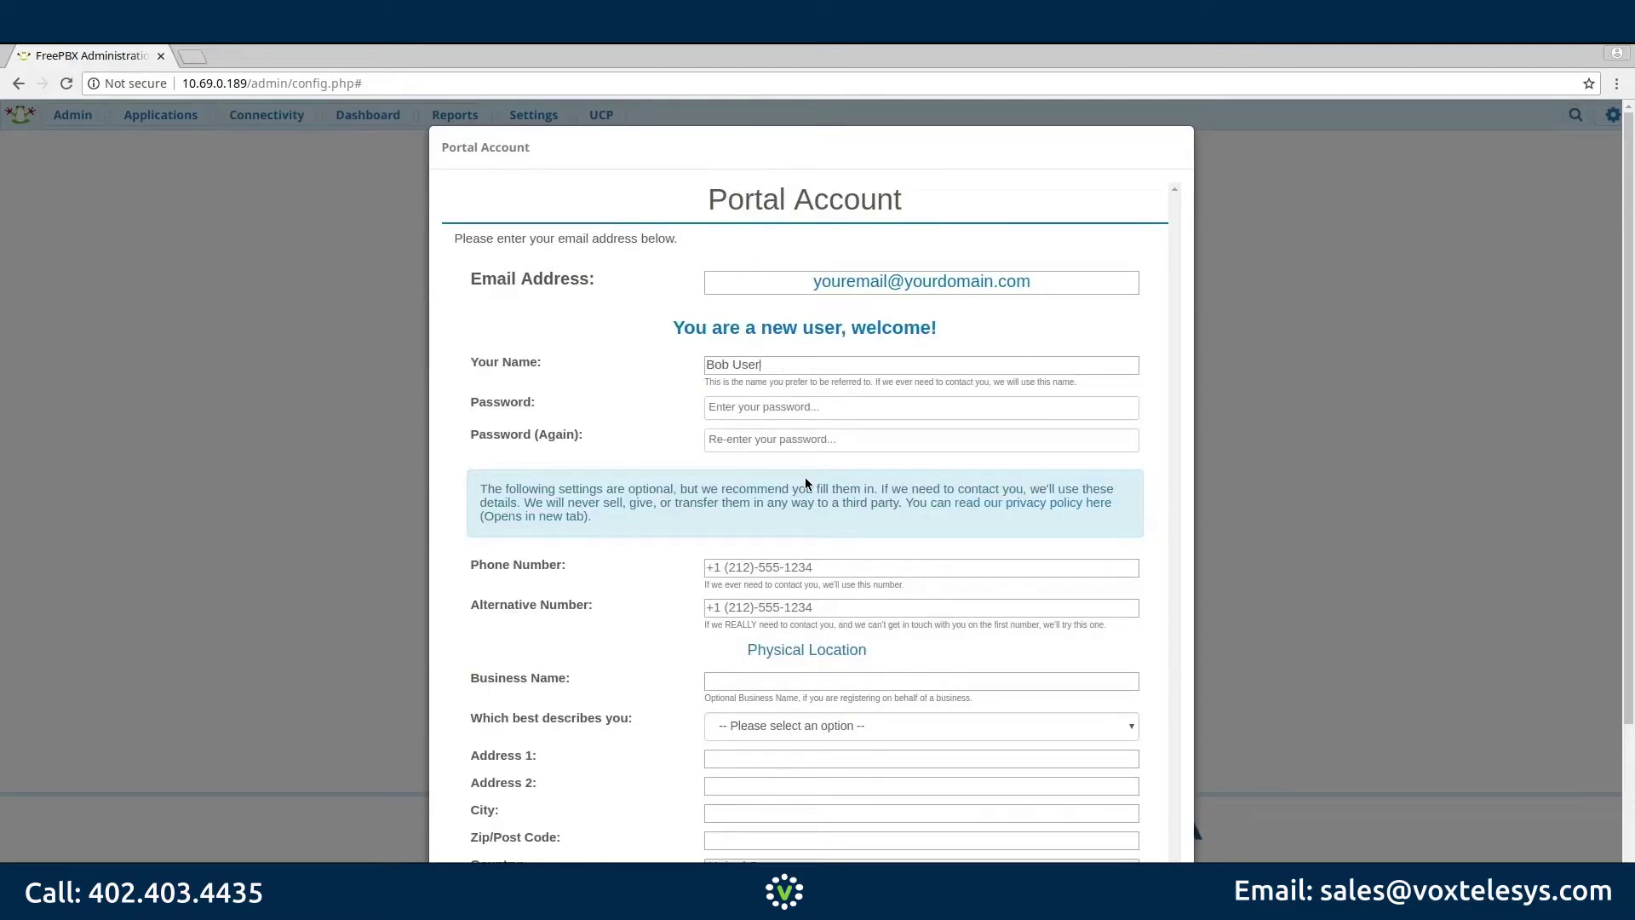
pyautogui.press('Tab')
pyautogui.write('*********')
pyautogui.press('Tab')
pyautogui.write('*********')
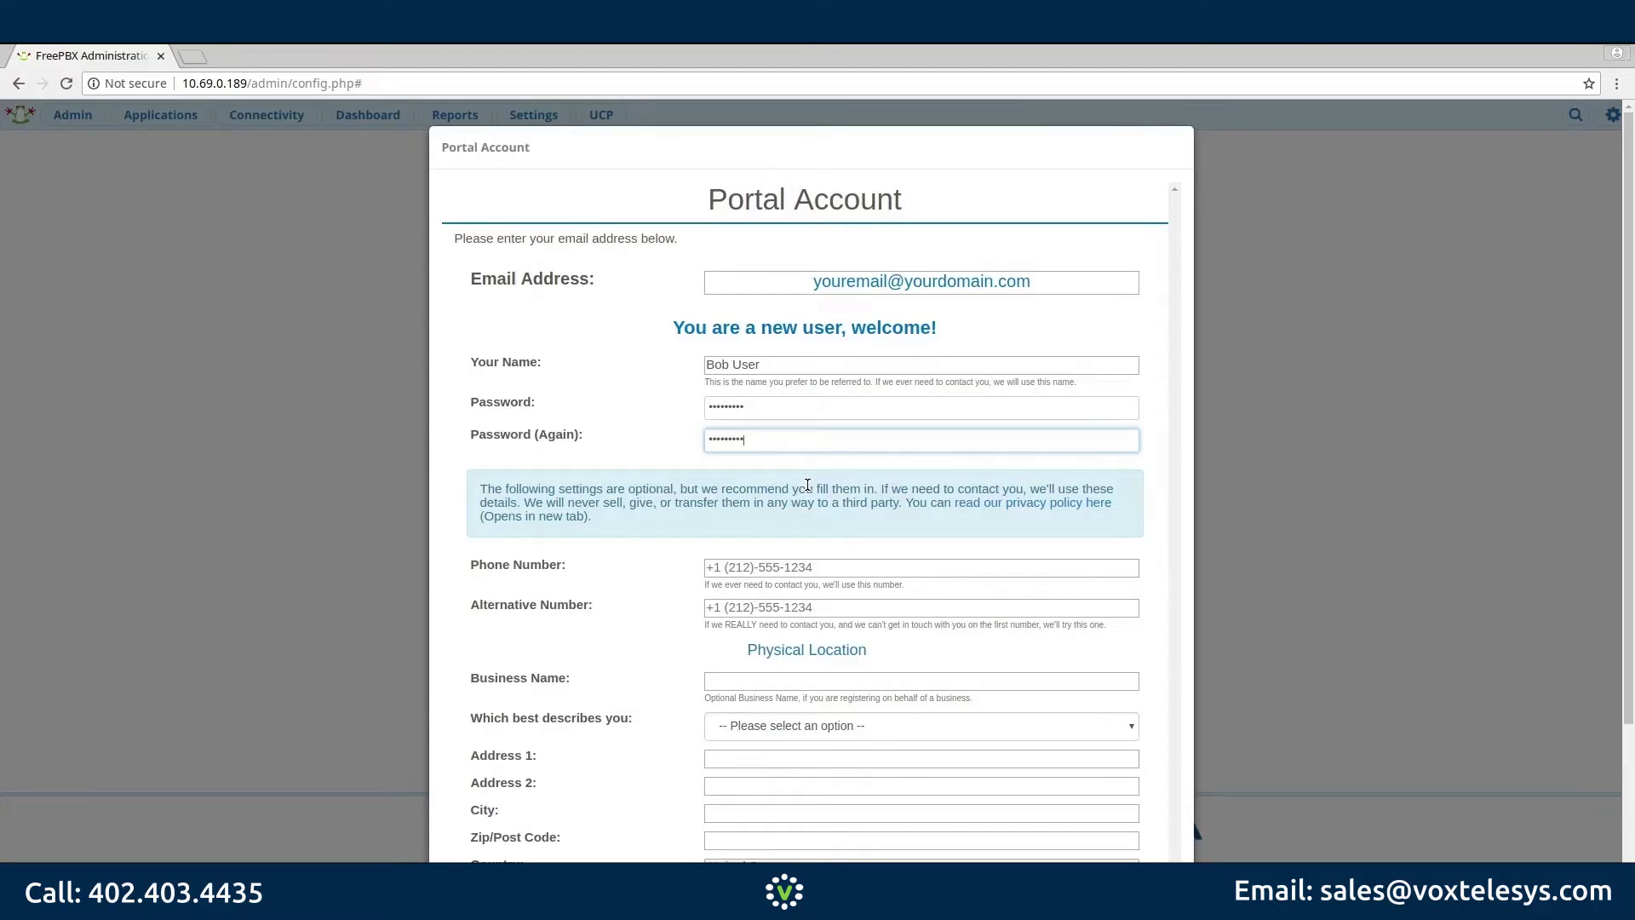
# Step: Describe the business as an end user of the products, accept marketing emails, and create the account
pyautogui.scroll(-2, 811, 513)
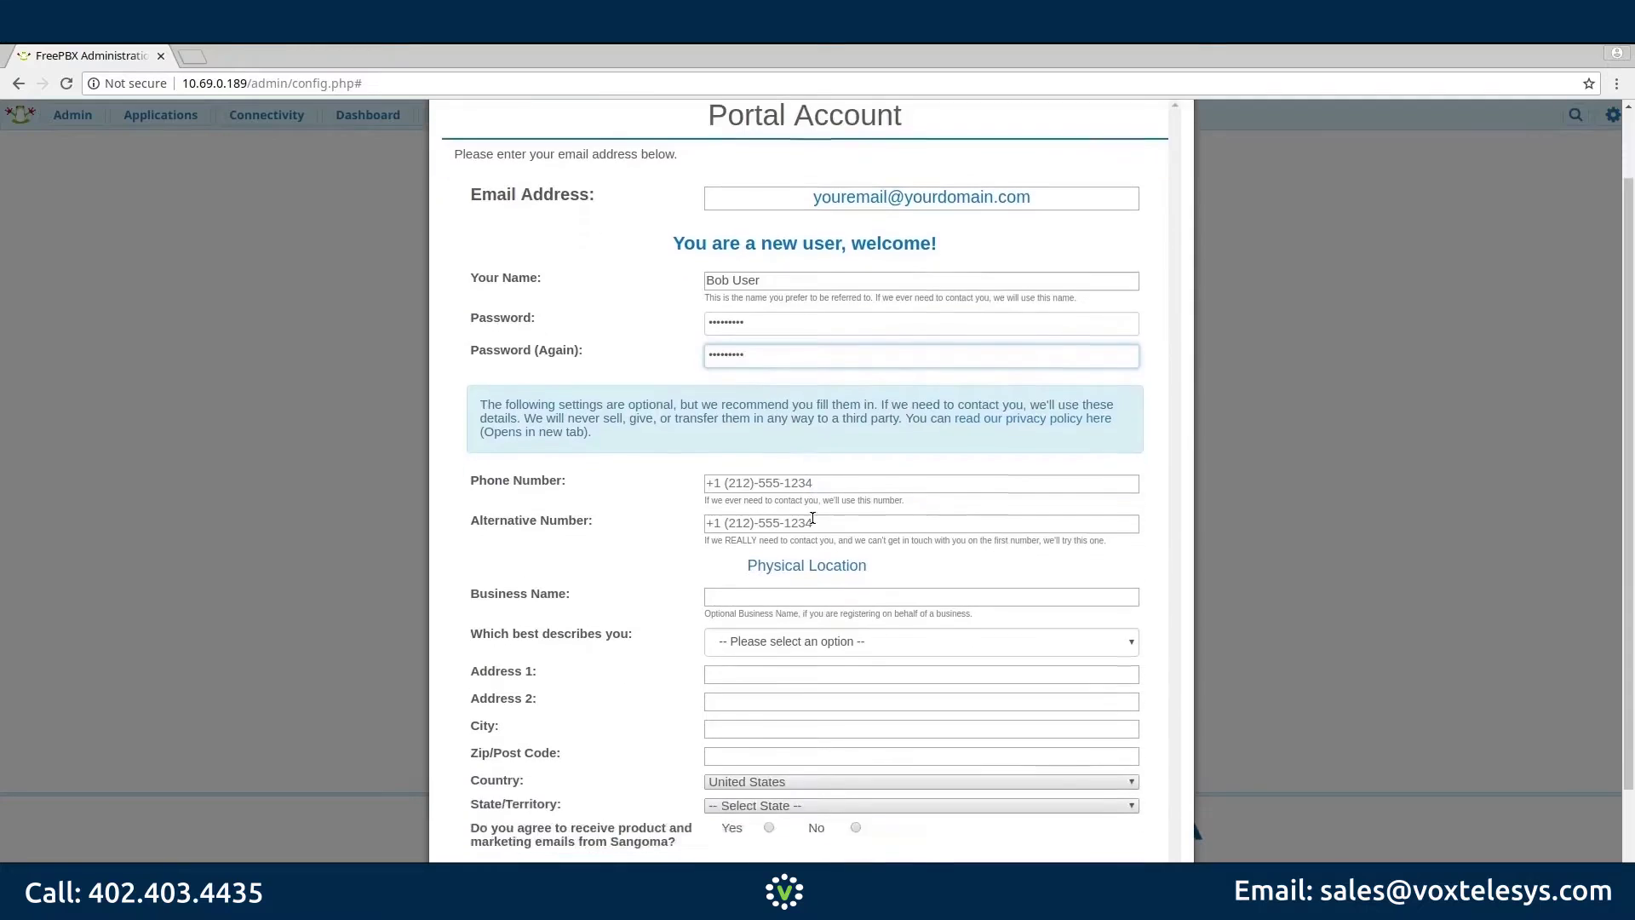
pyautogui.click(823, 548)
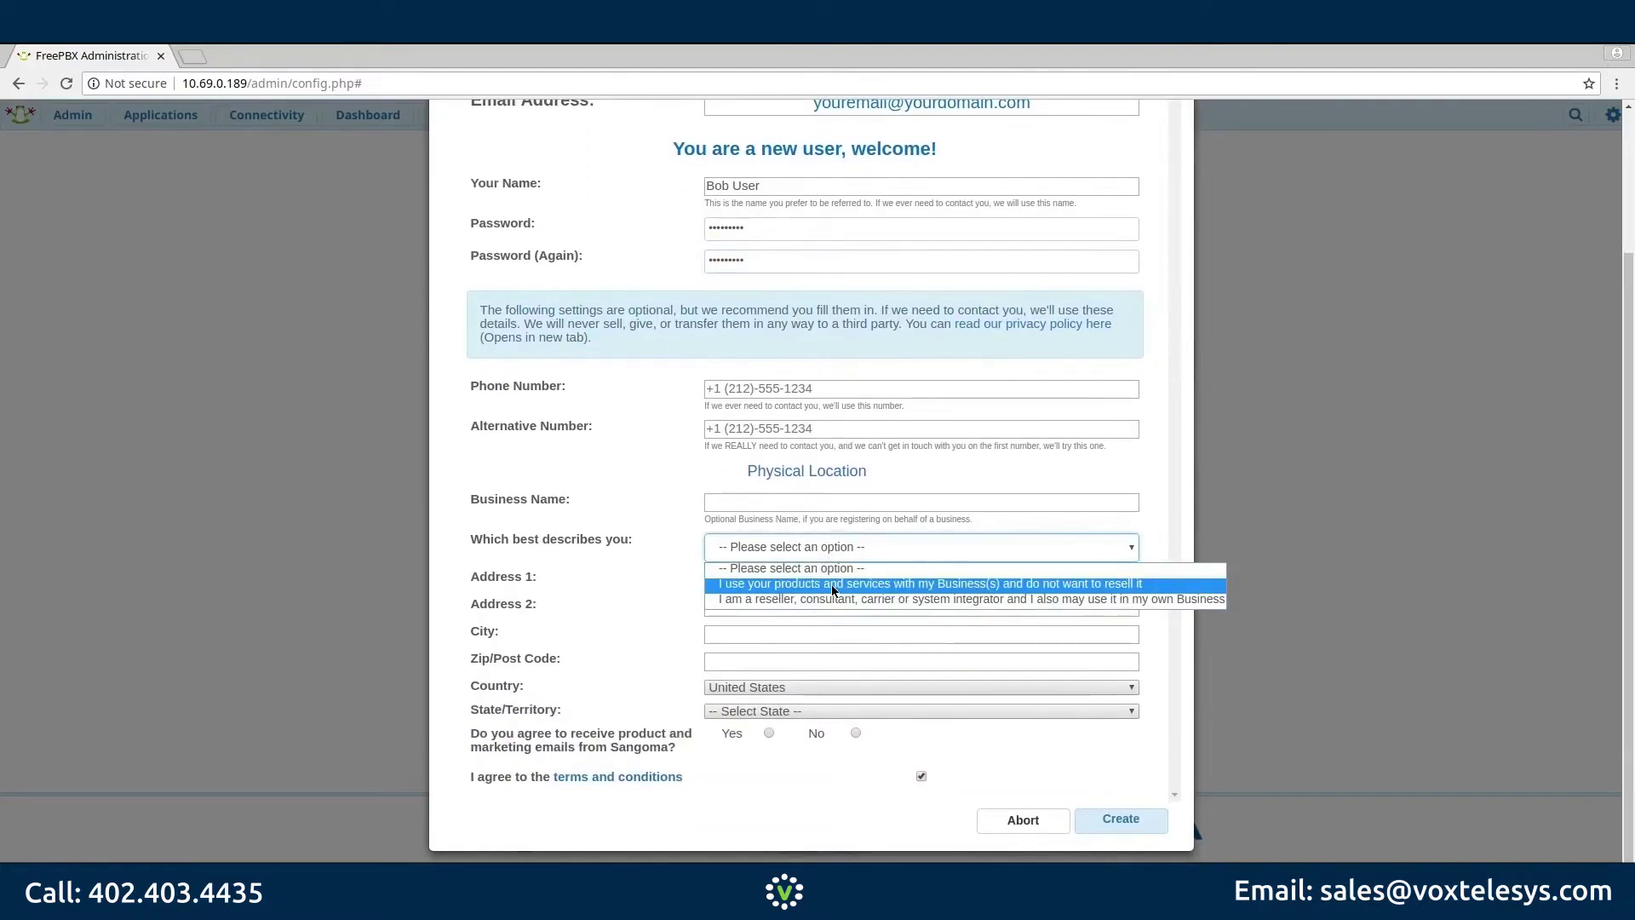
pyautogui.click(833, 587)
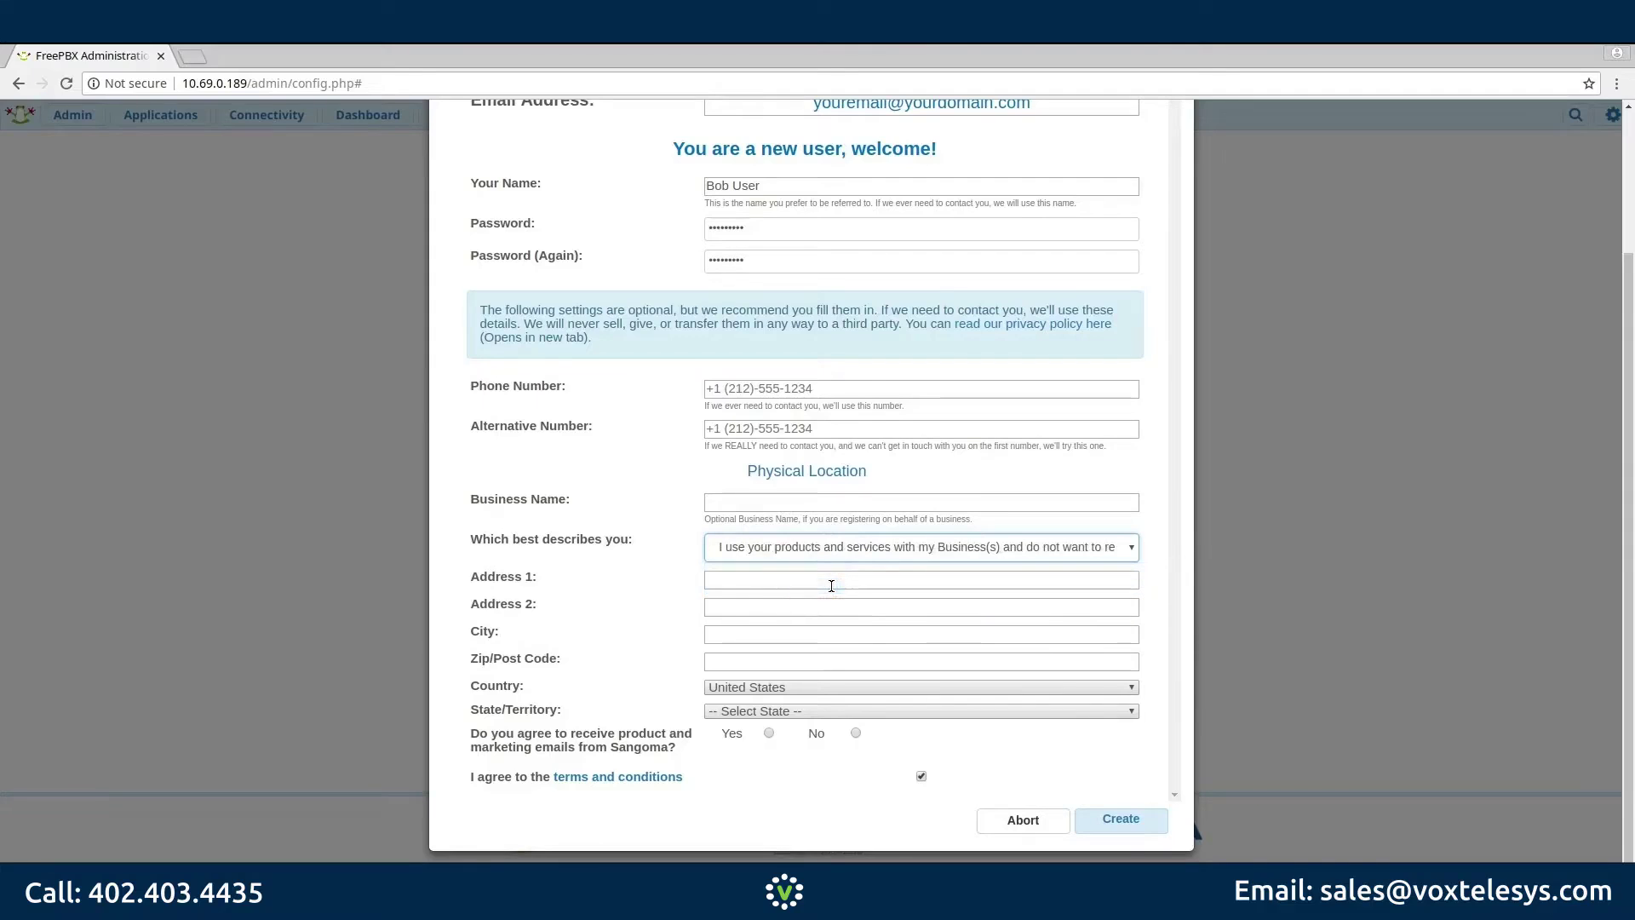
pyautogui.click(768, 733)
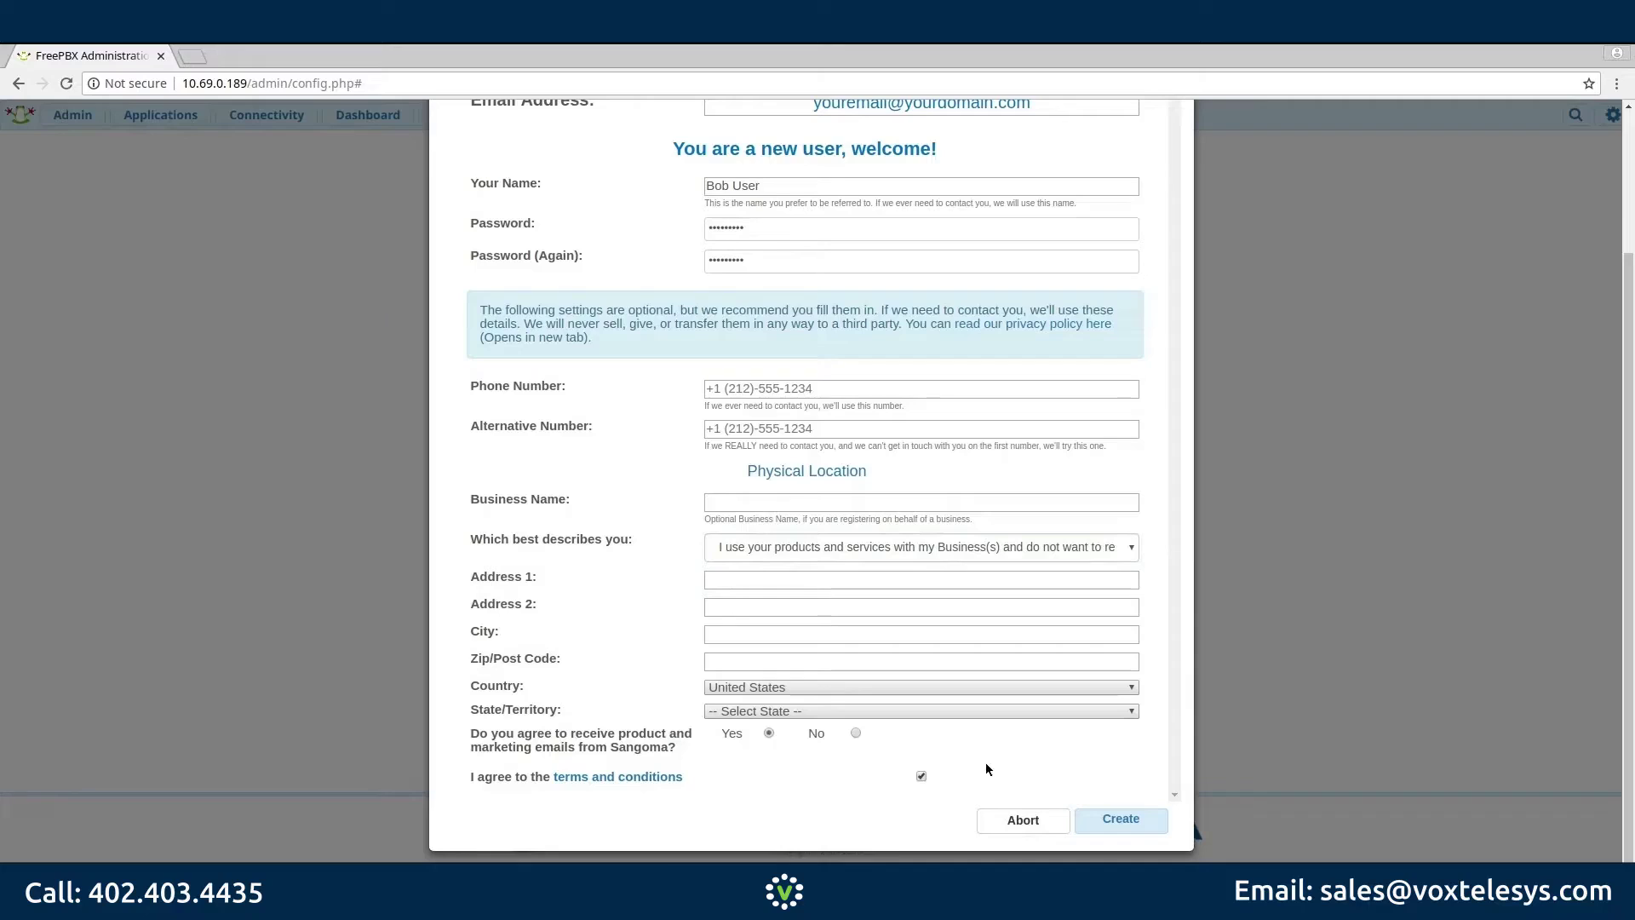
pyautogui.click(1103, 820)
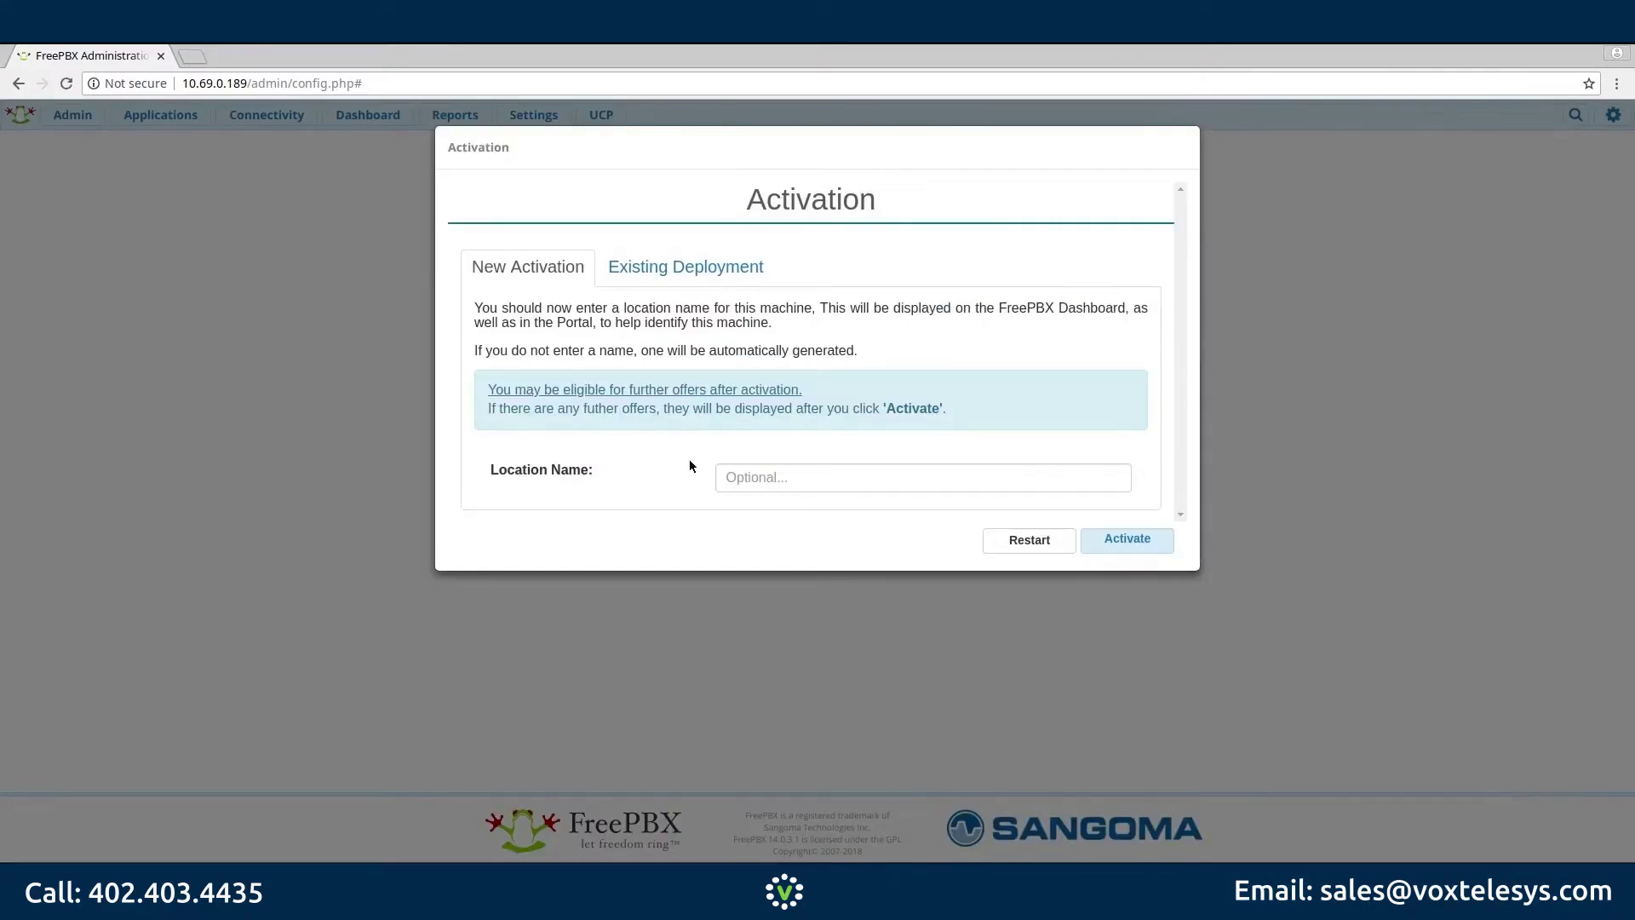
# Step: Activate the system with location name 'Office PBX' and skip the PBXact and Sangoma phones promotions
pyautogui.click(733, 479)
pyautogui.write('Office PBX')
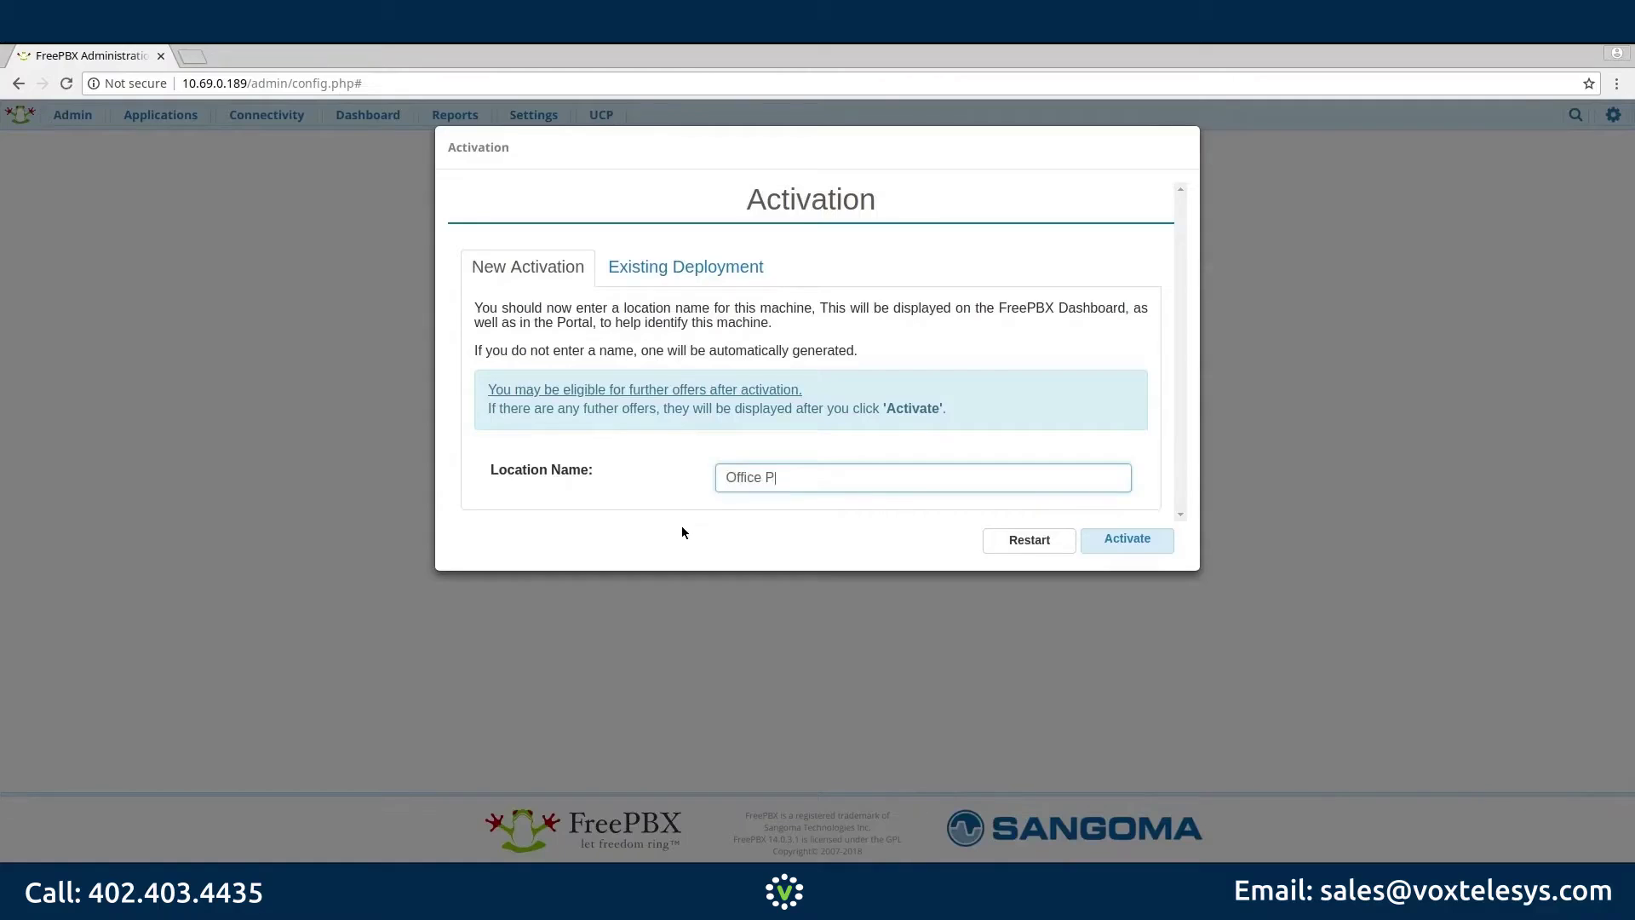
pyautogui.click(1102, 540)
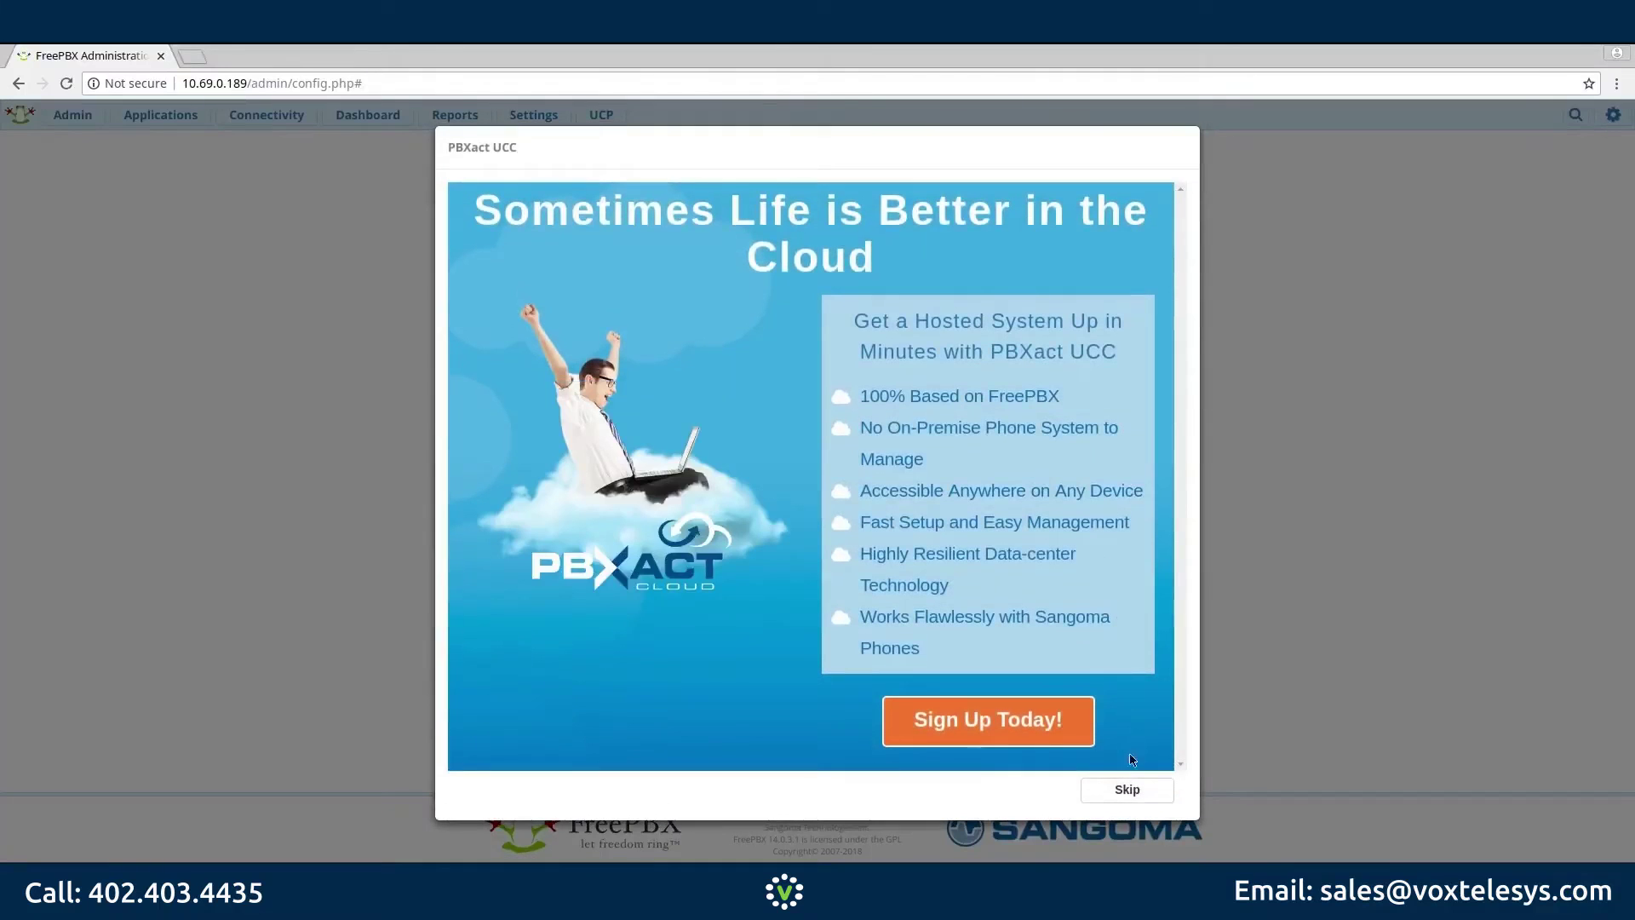
pyautogui.click(1128, 793)
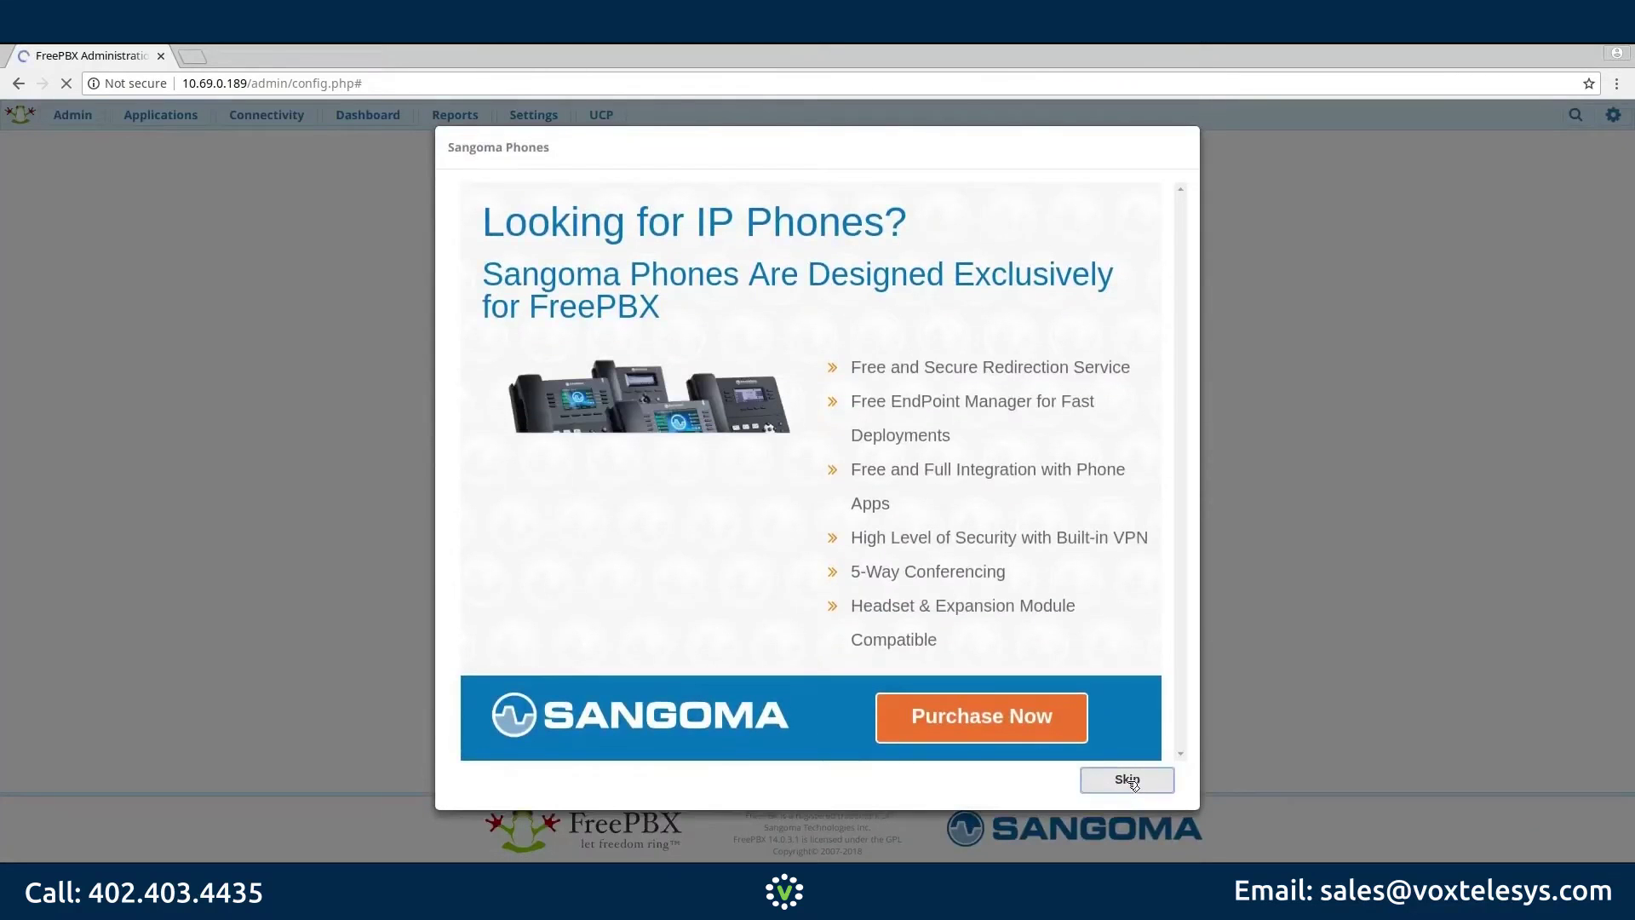
pyautogui.click(1128, 780)
# Step: Submit an America time zone, abort the Smart Firewall setup, and decline the SIPStation trial
pyautogui.click(511, 283)
pyautogui.scroll(-10, 519, 448)
pyautogui.click(520, 448)
pyautogui.click(91, 321)
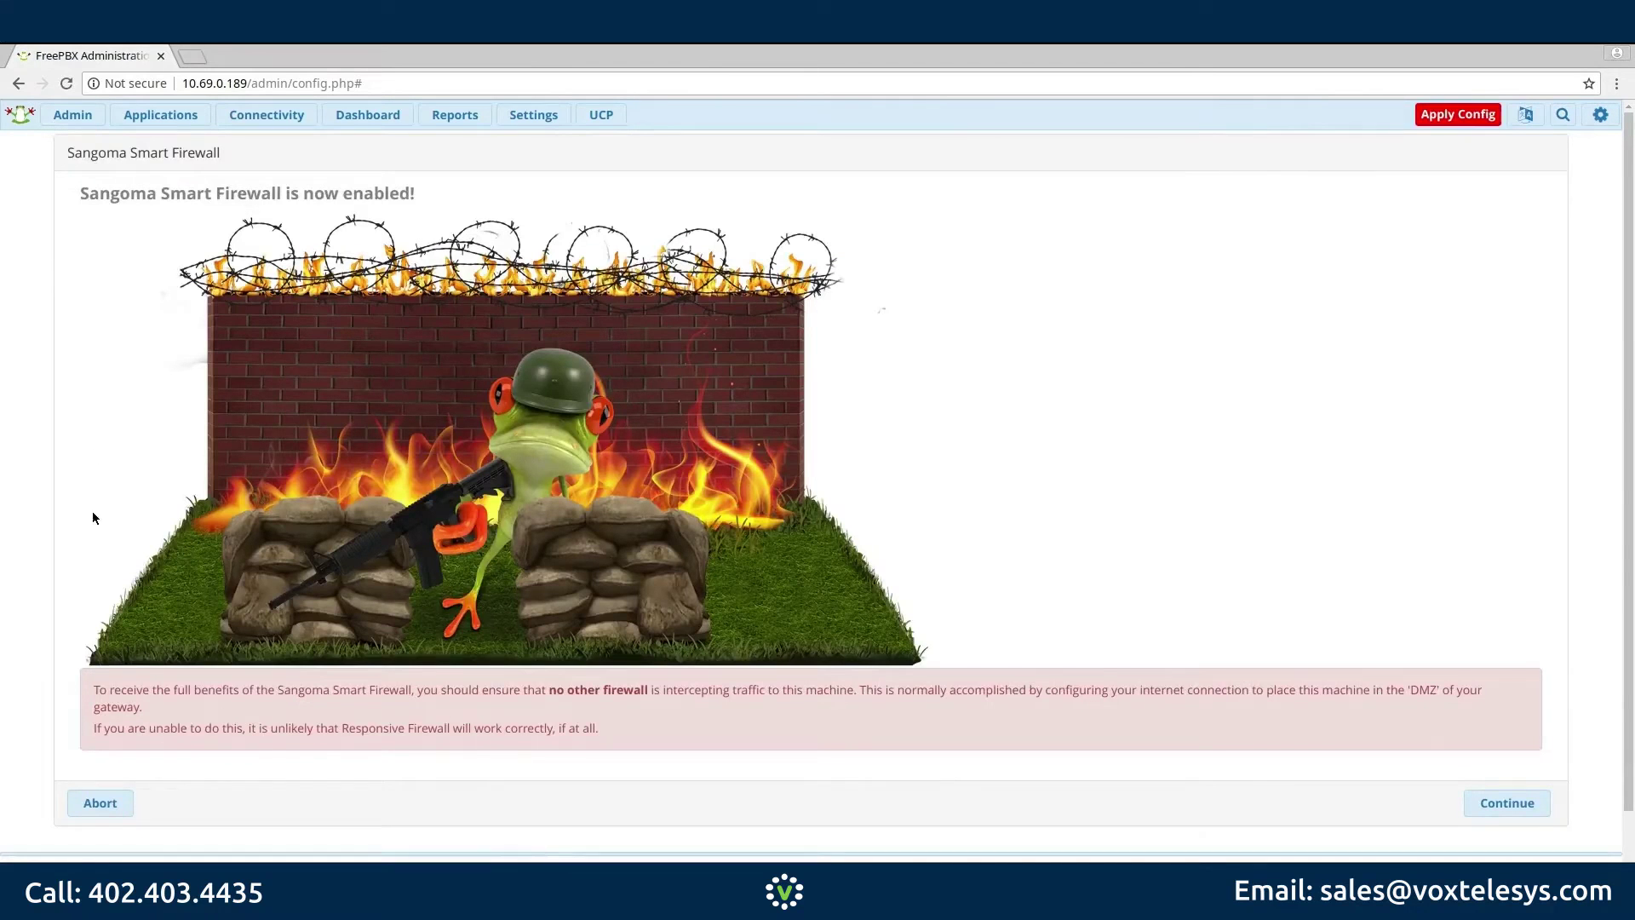
pyautogui.click(101, 801)
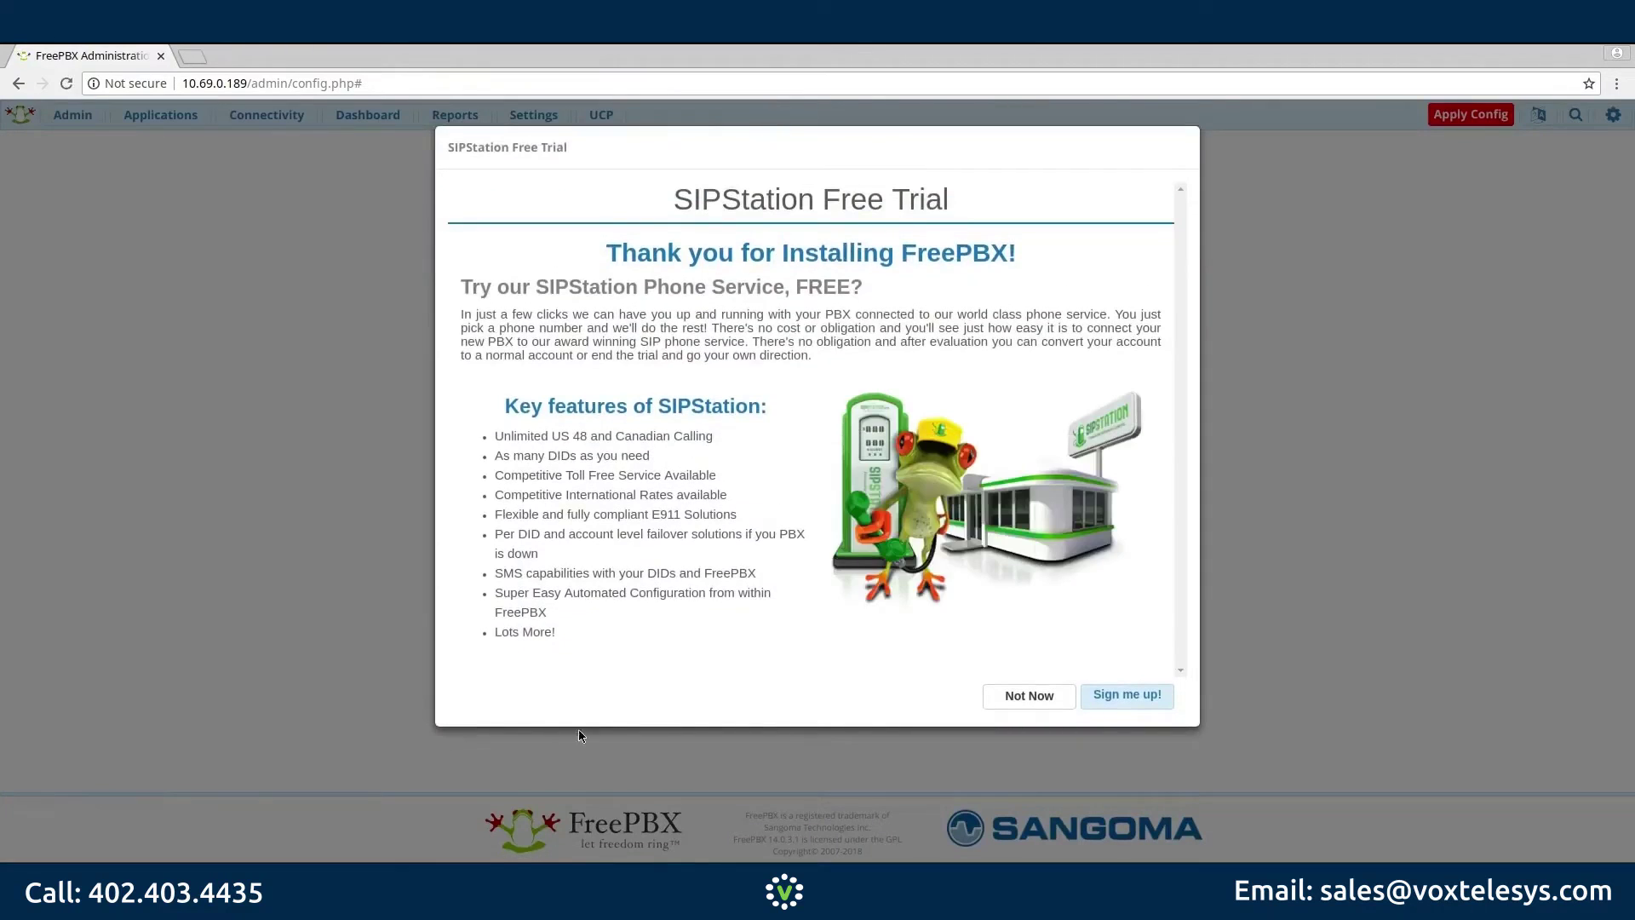
pyautogui.click(1005, 697)
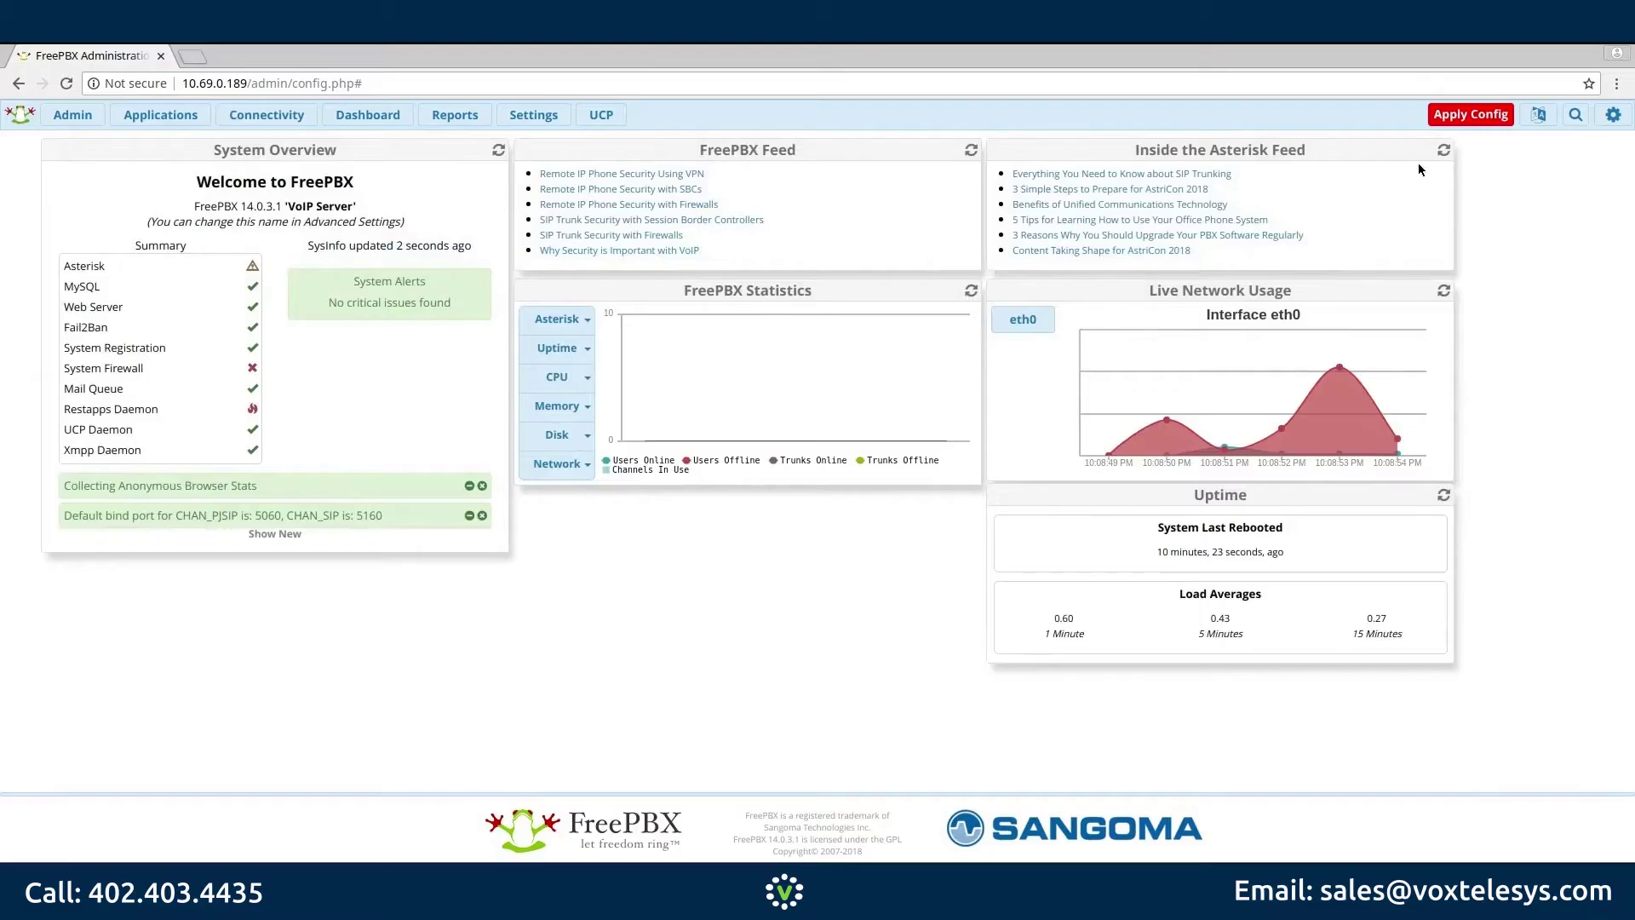
# Step: Apply Config so the pending changes reload, then bring up the Admin menu
pyautogui.click(1467, 118)
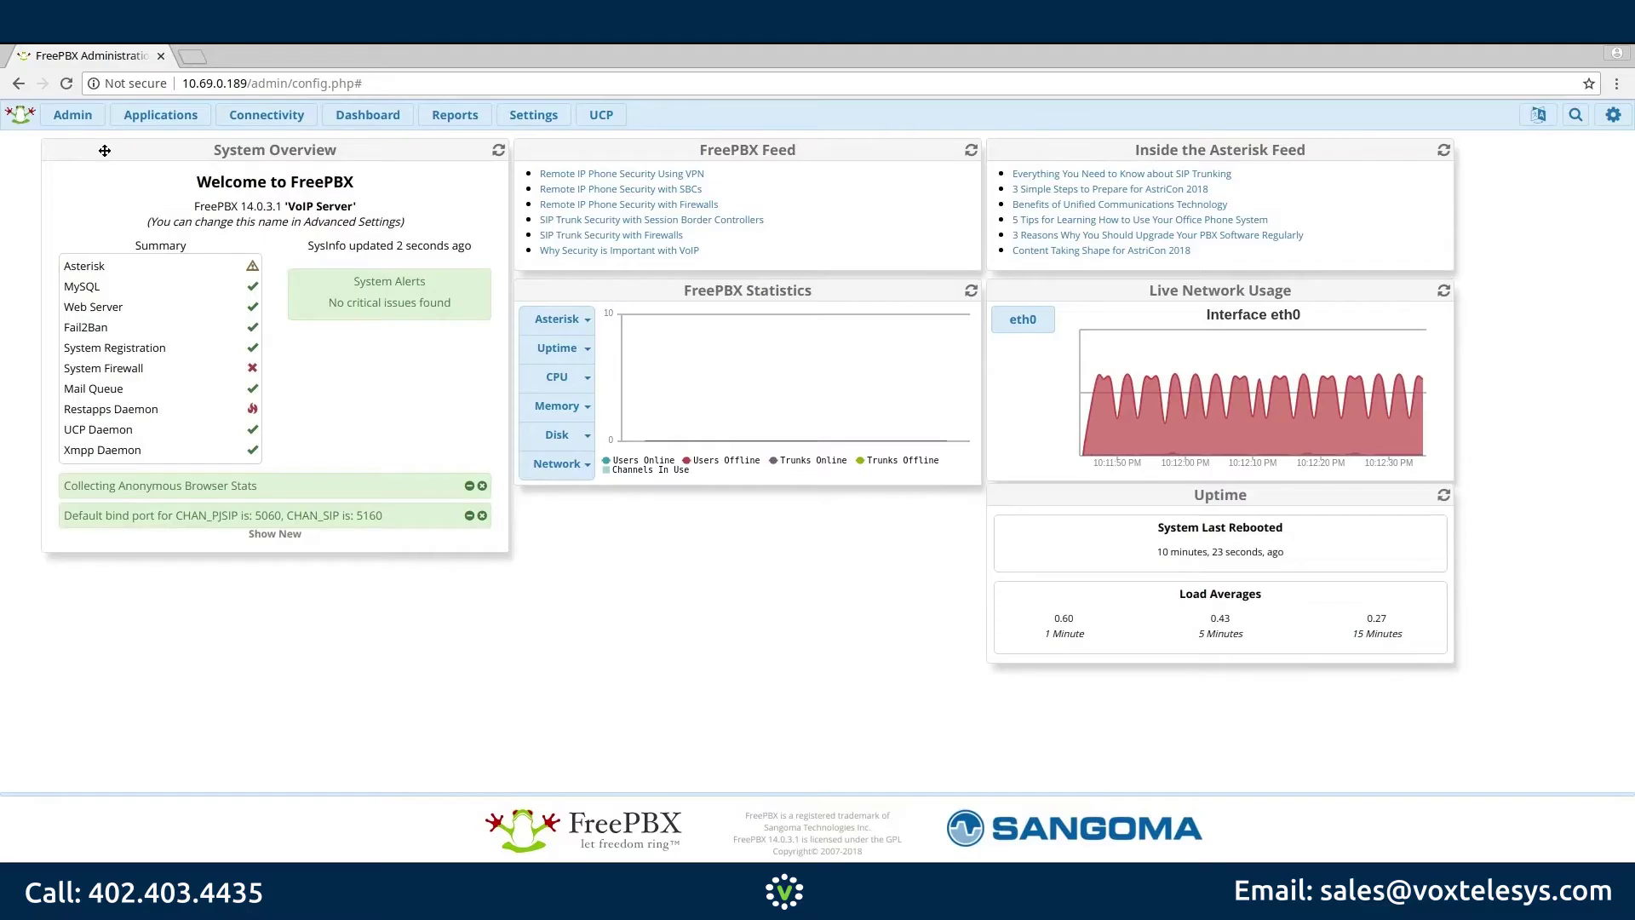
pyautogui.click(72, 114)
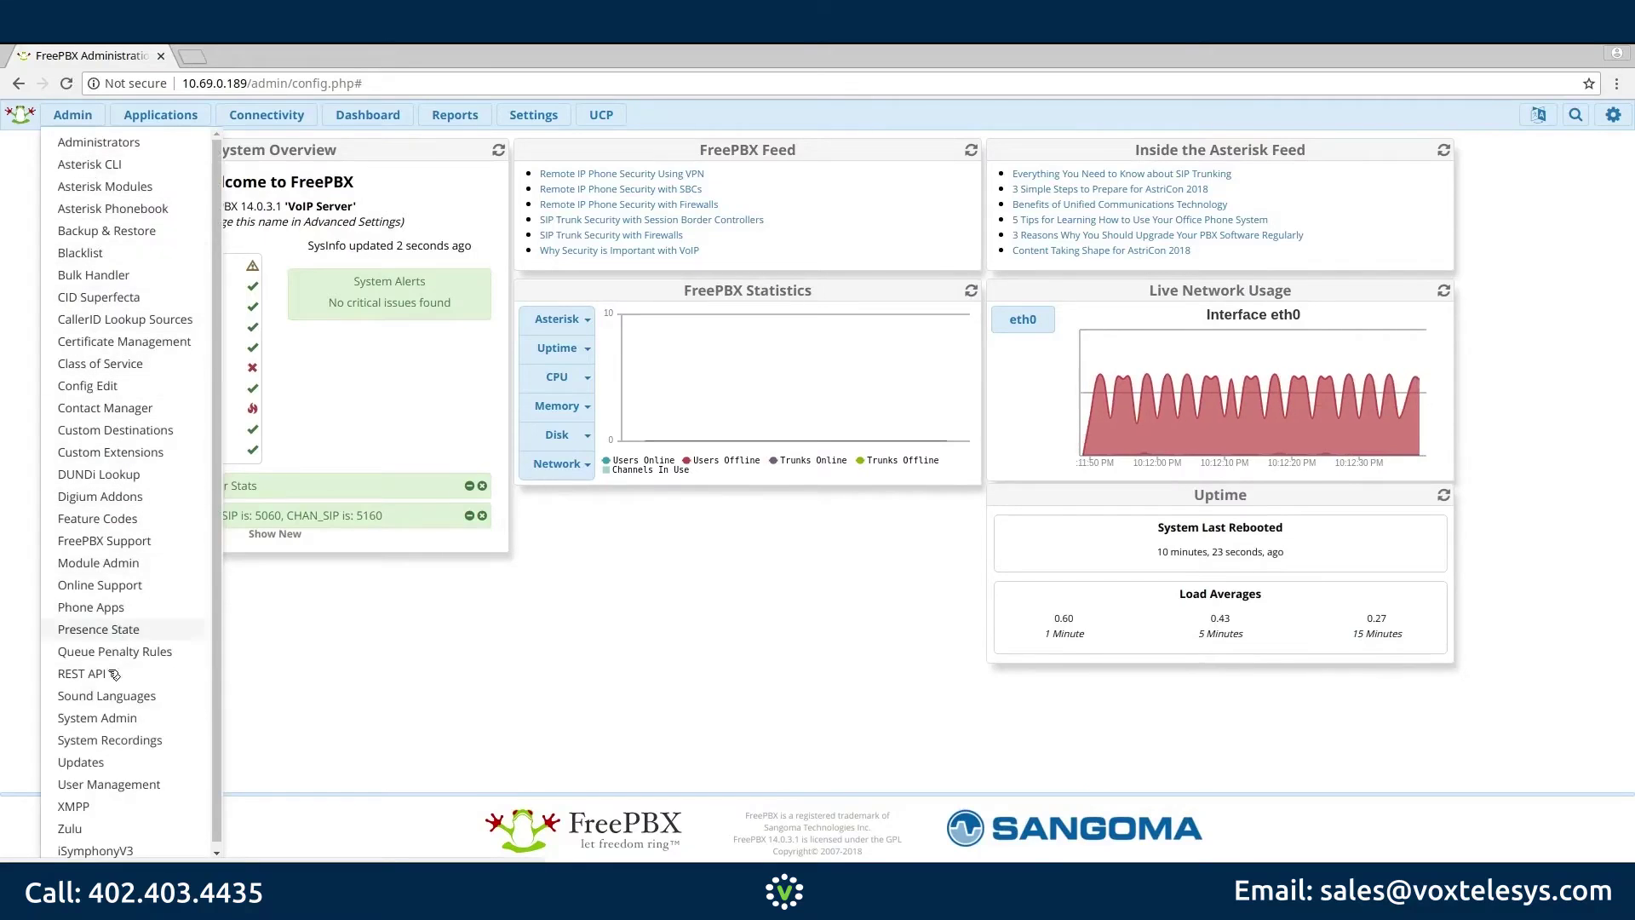
# Step: In System Admin Network Settings, make eth0 static at 10.69.0.7, save the interface, and apply
pyautogui.click(108, 720)
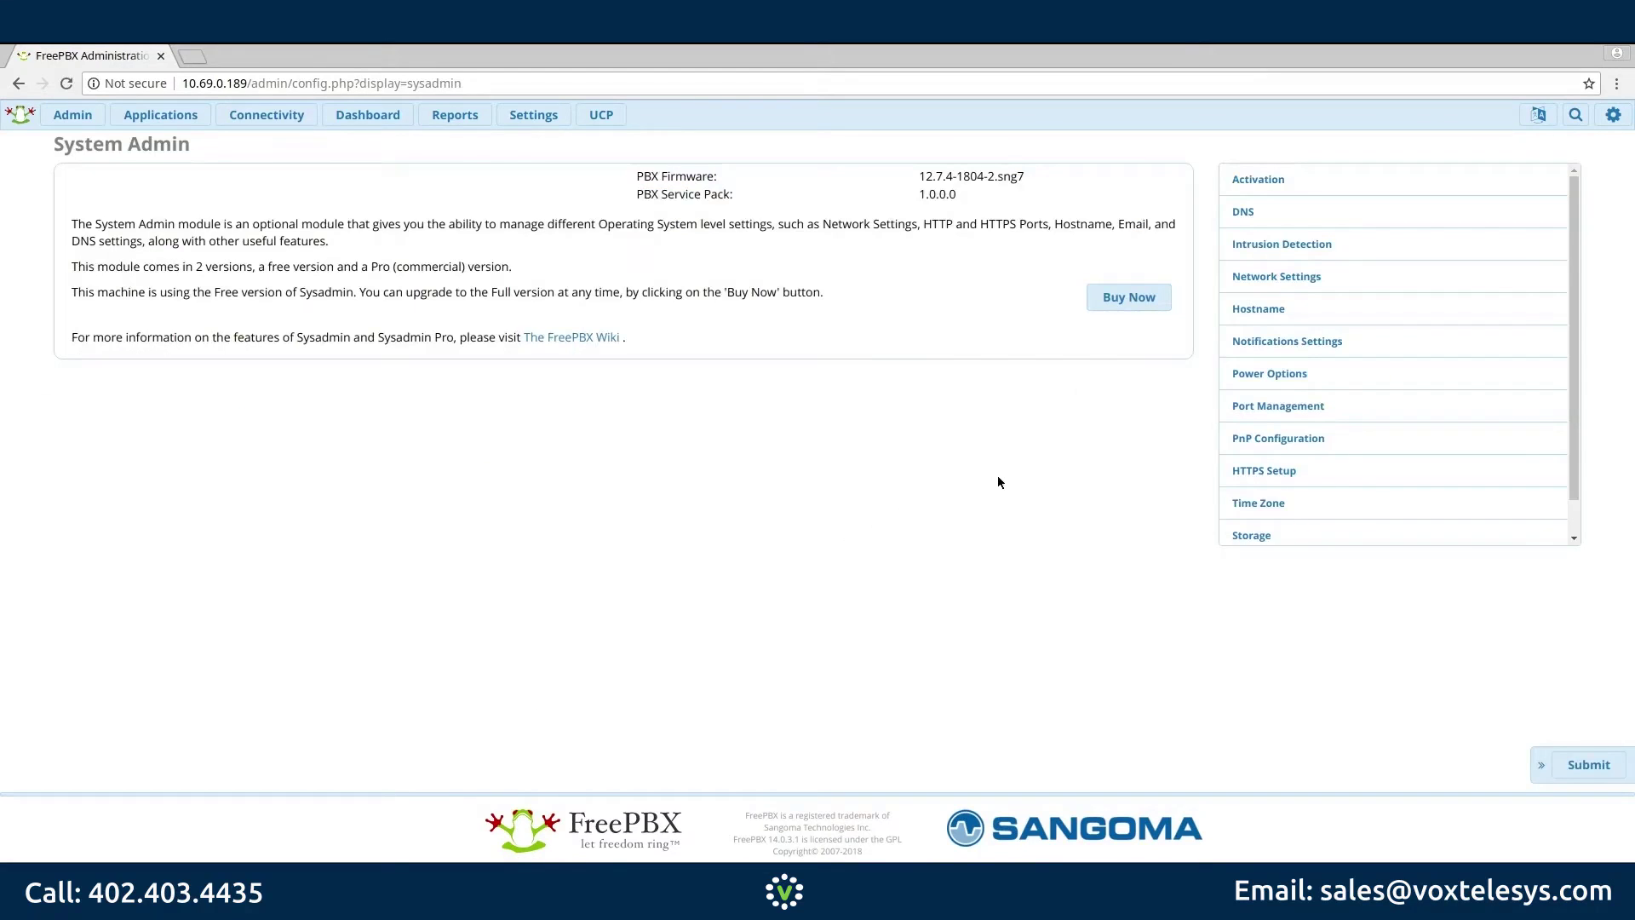
pyautogui.click(1240, 287)
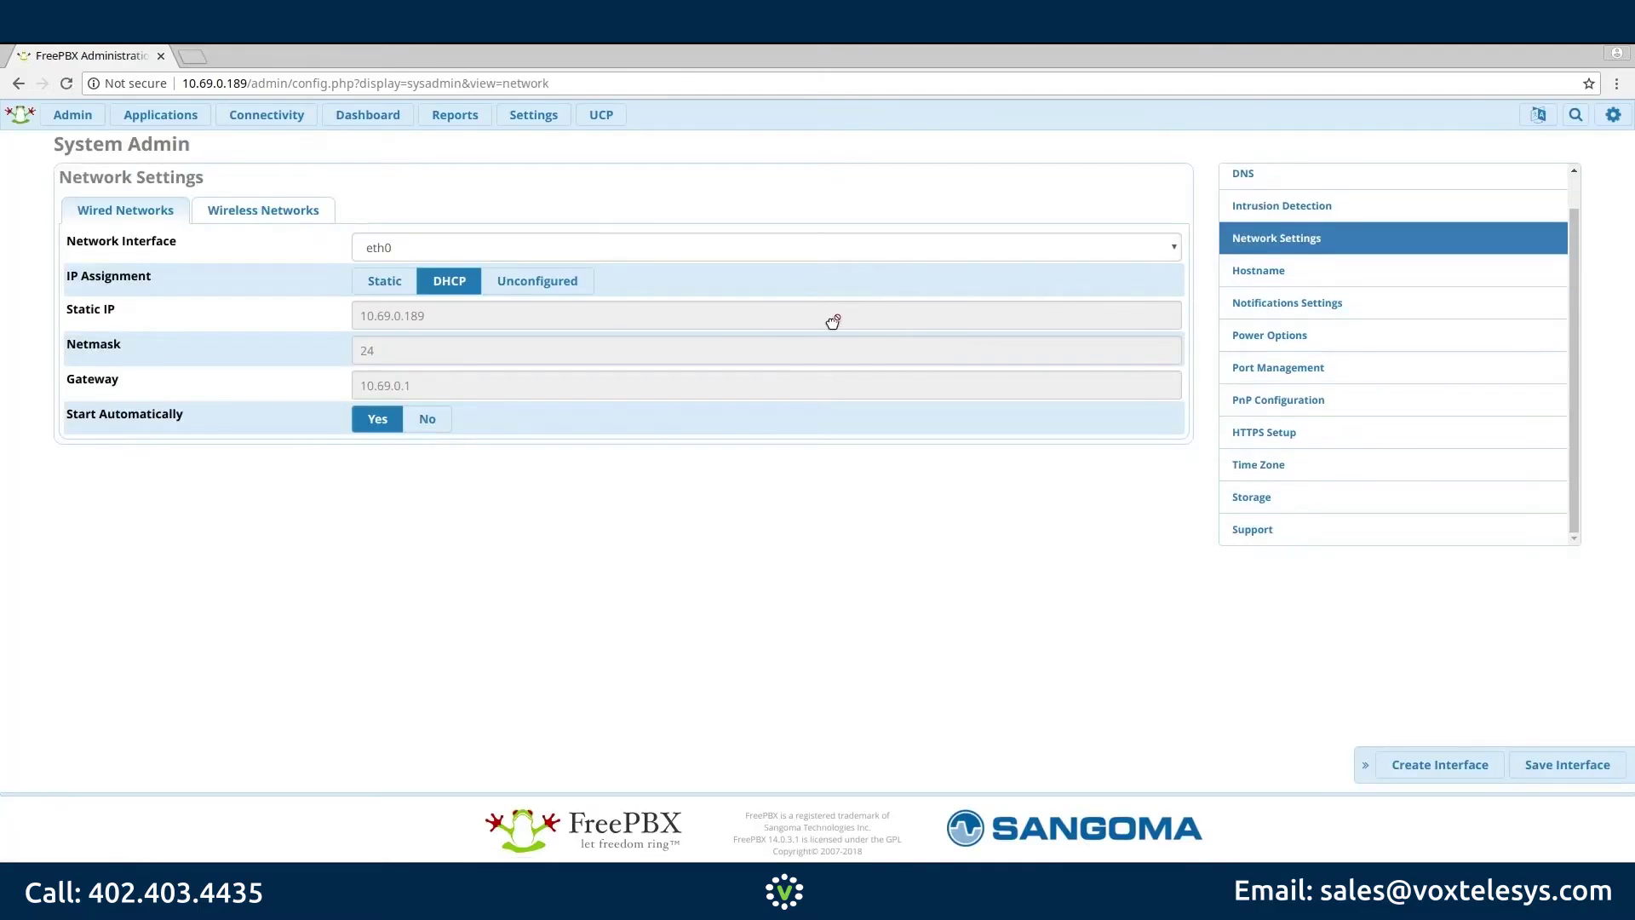
pyautogui.click(430, 316)
pyautogui.press('BackSpace')
pyautogui.press('BackSpace')
pyautogui.press('BackSpace')
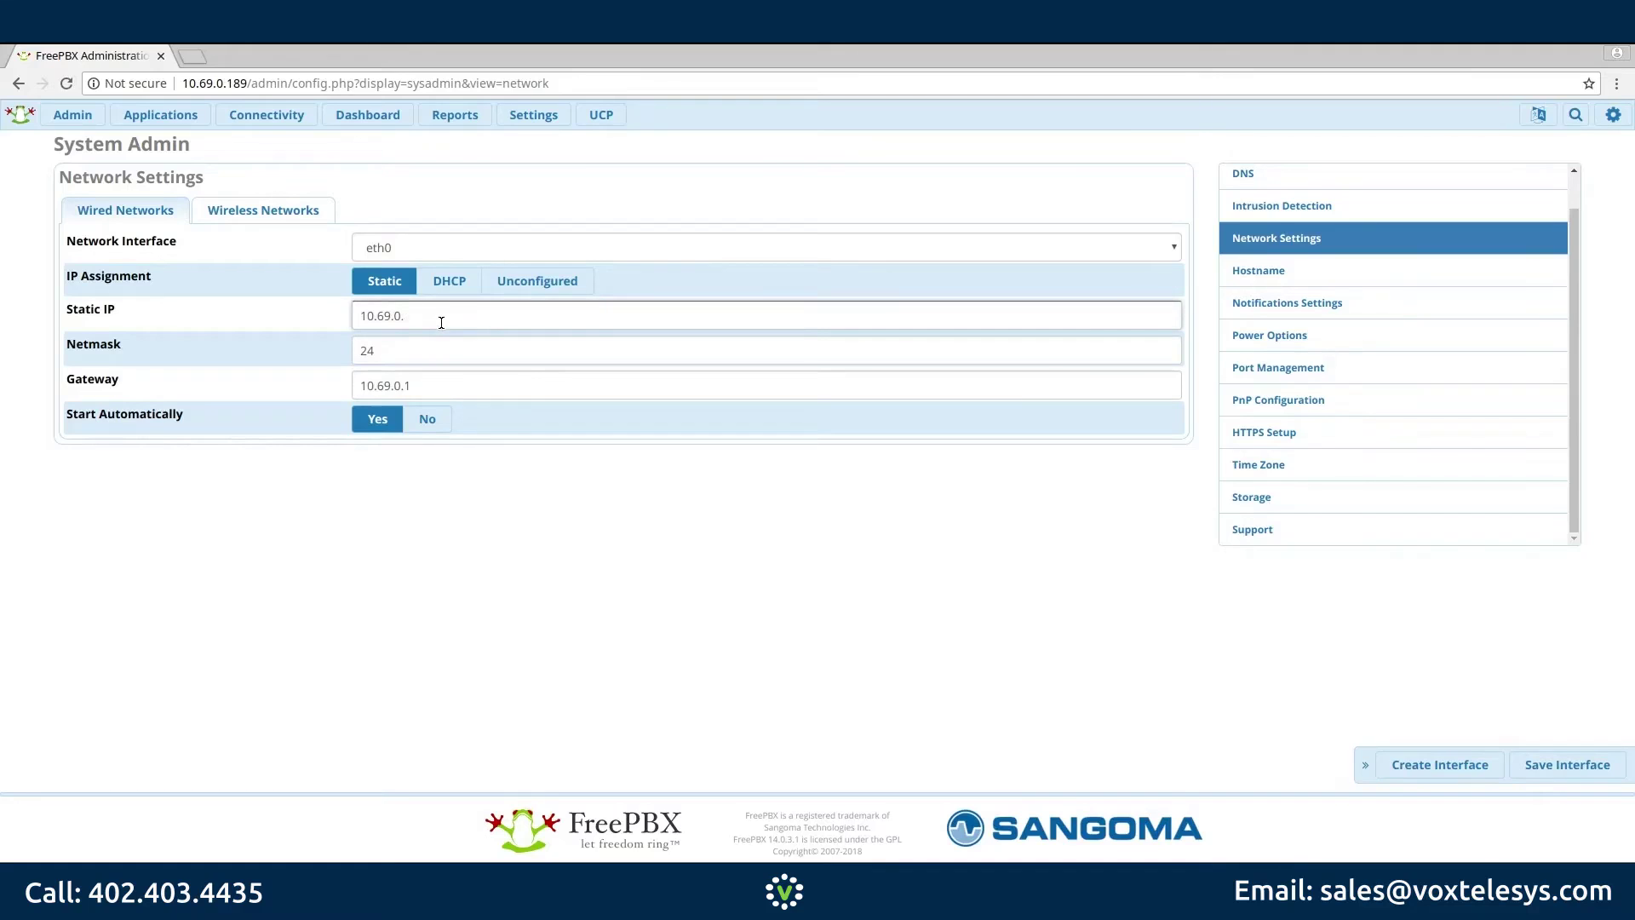
pyautogui.write('7')
pyautogui.click(477, 356)
pyautogui.click(1557, 764)
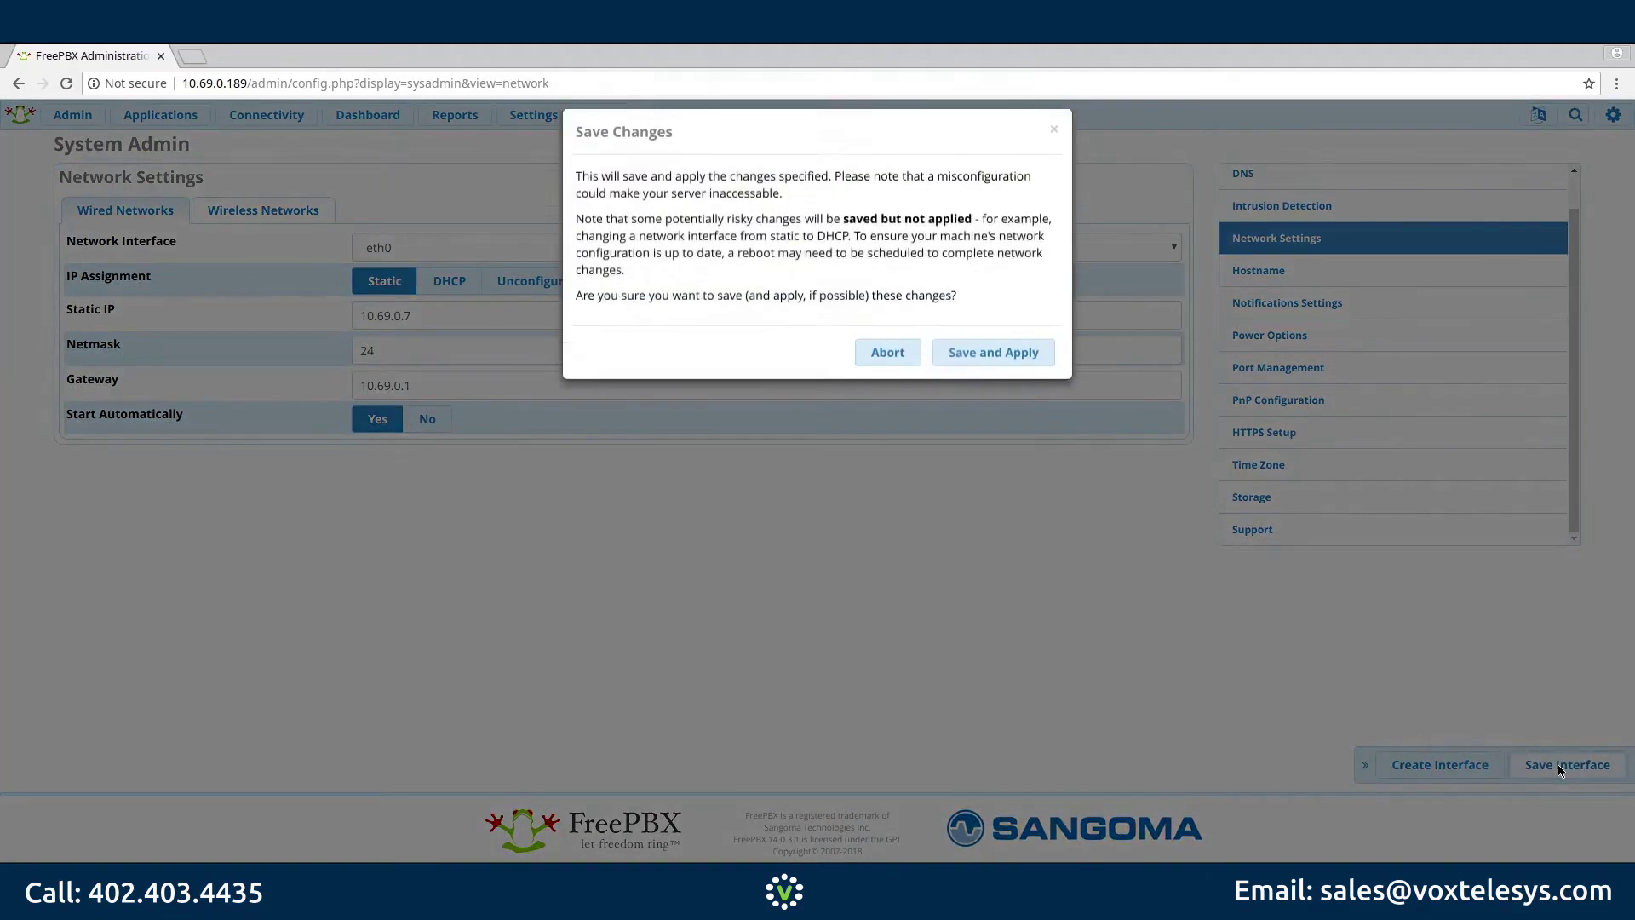
pyautogui.click(999, 370)
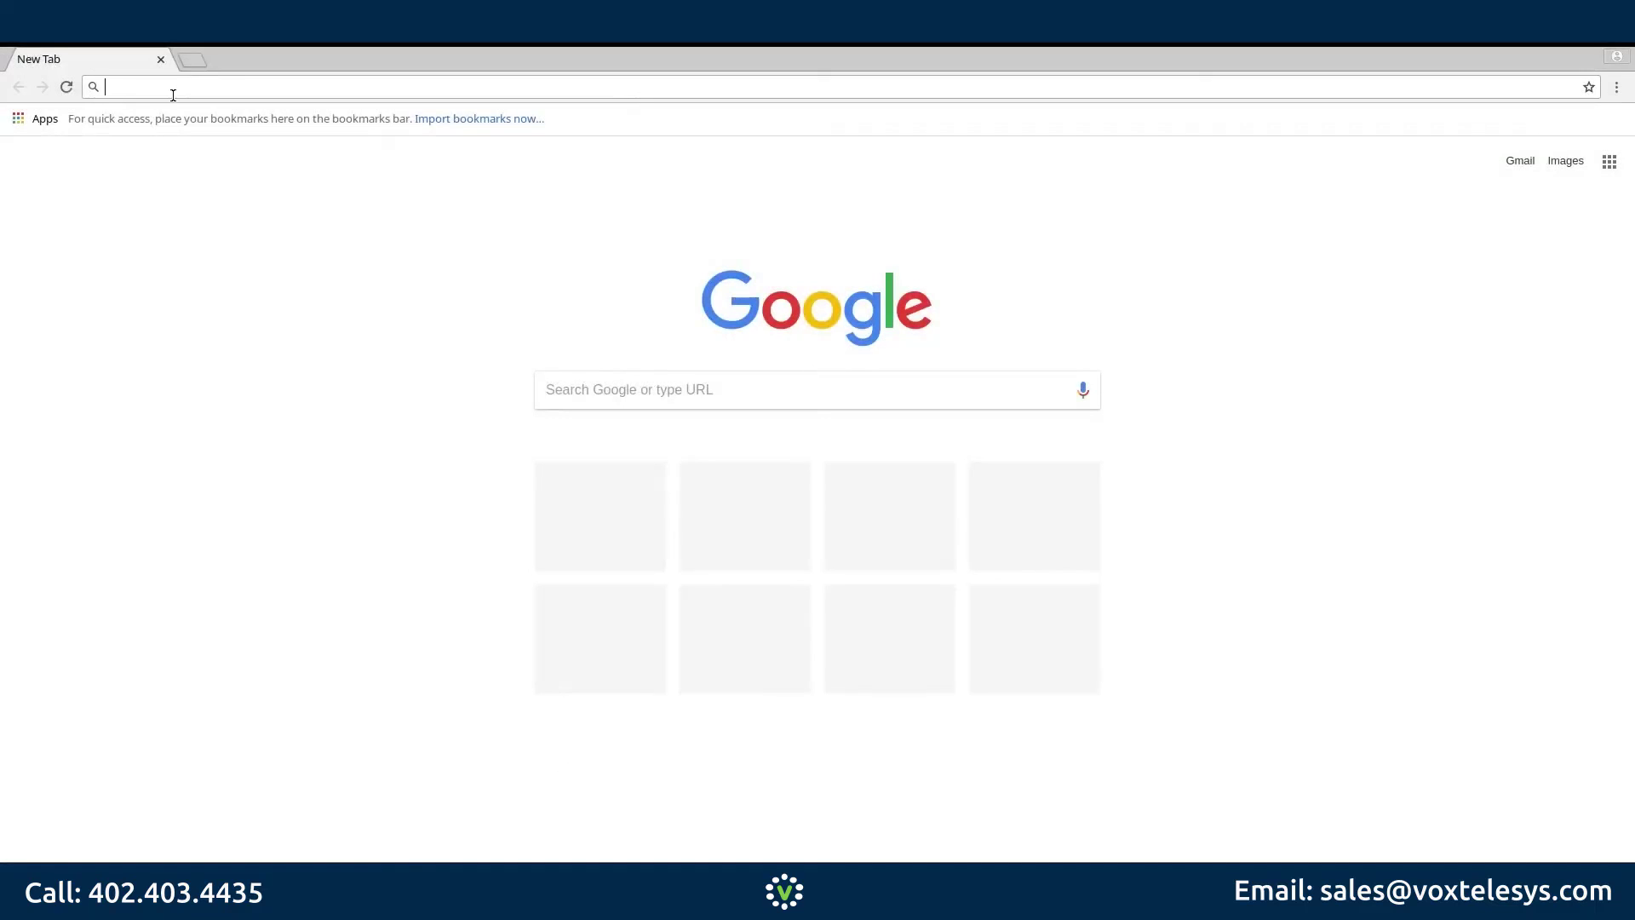
# Step: Load the FreePBX page at the new address 10.69.0.7 in Chrome
pyautogui.write('10.69.0.')
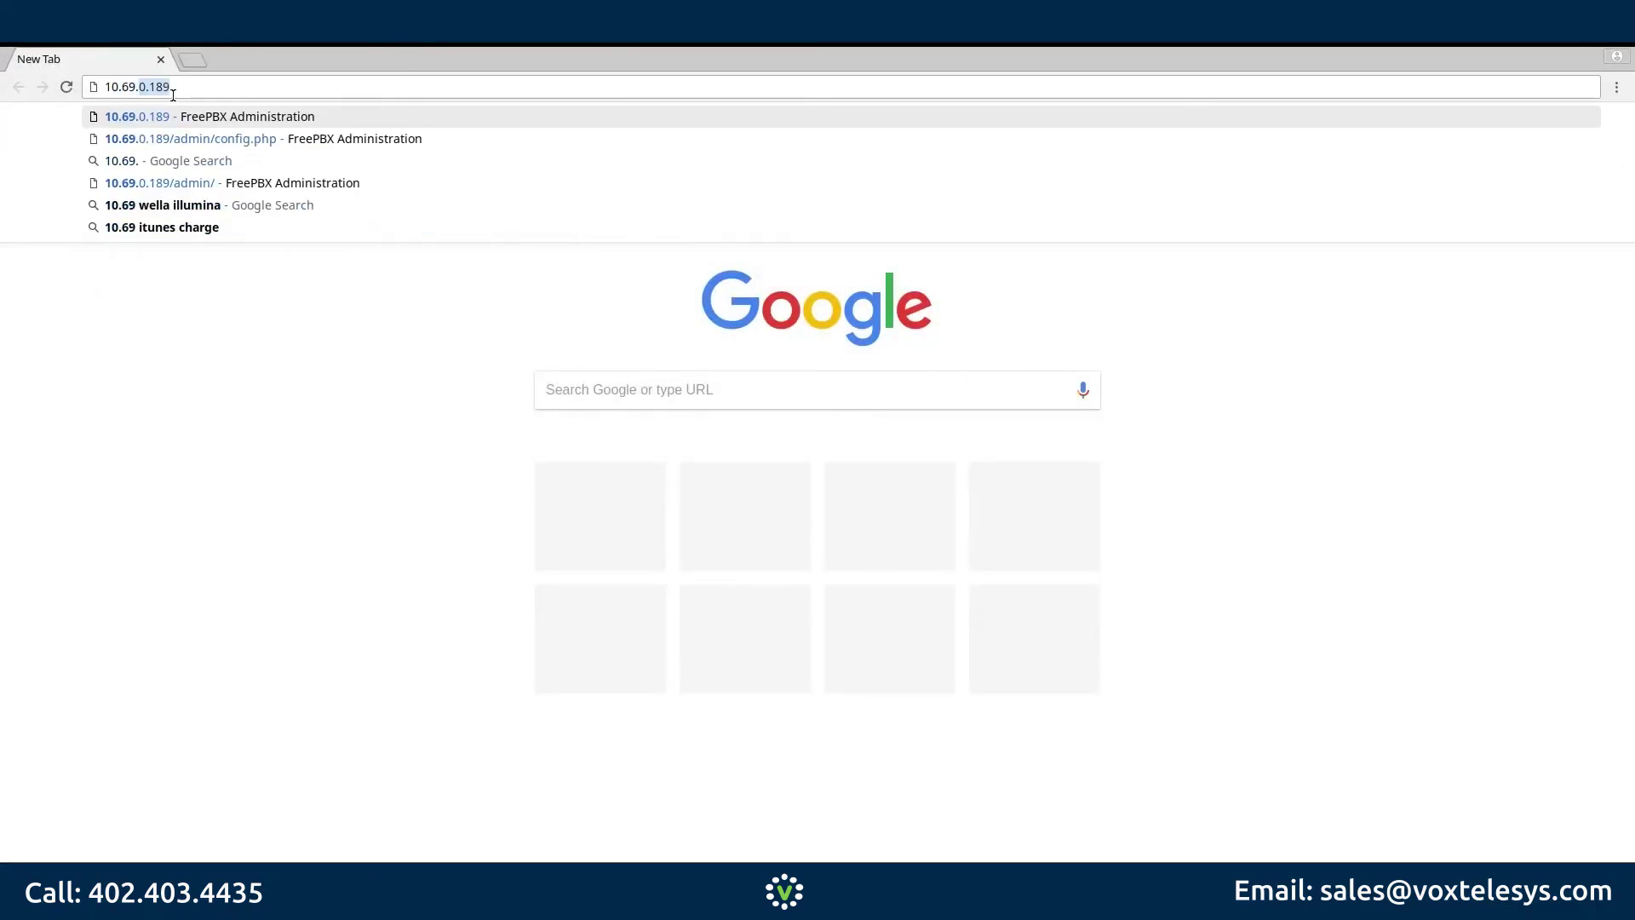
pyautogui.write('7')
pyautogui.press('Return')
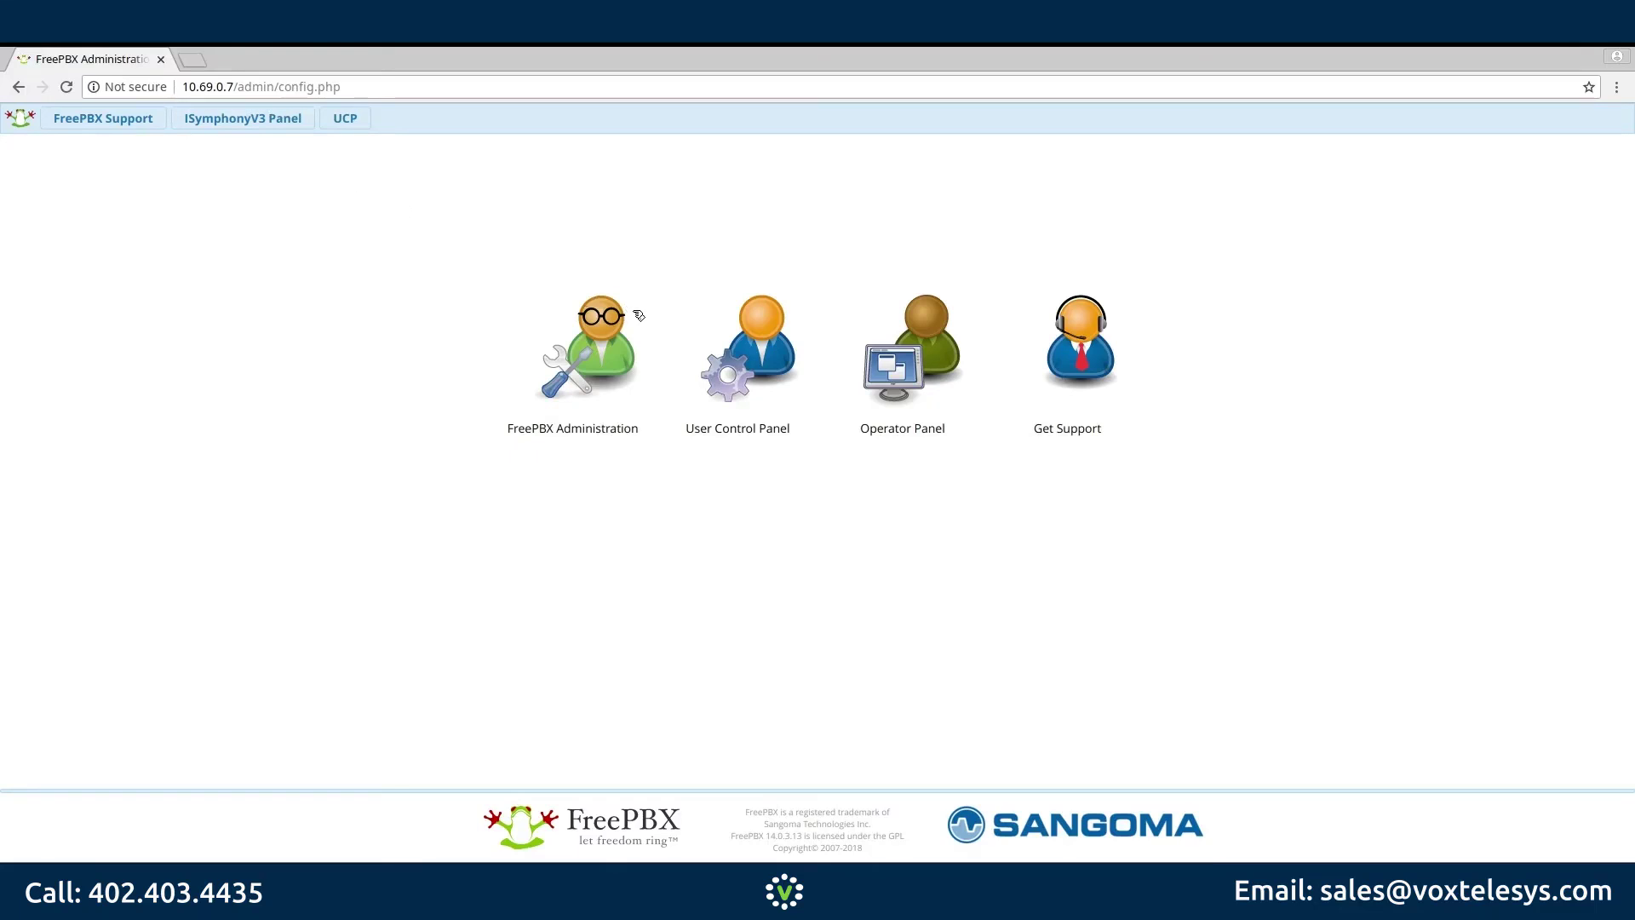
# Step: Sign in to FreePBX Administration at 10.69.0.7 as 'admin' with its password, then apply the pending config
pyautogui.click(605, 334)
pyautogui.write('admin')
pyautogui.press('Tab')
pyautogui.write('••')
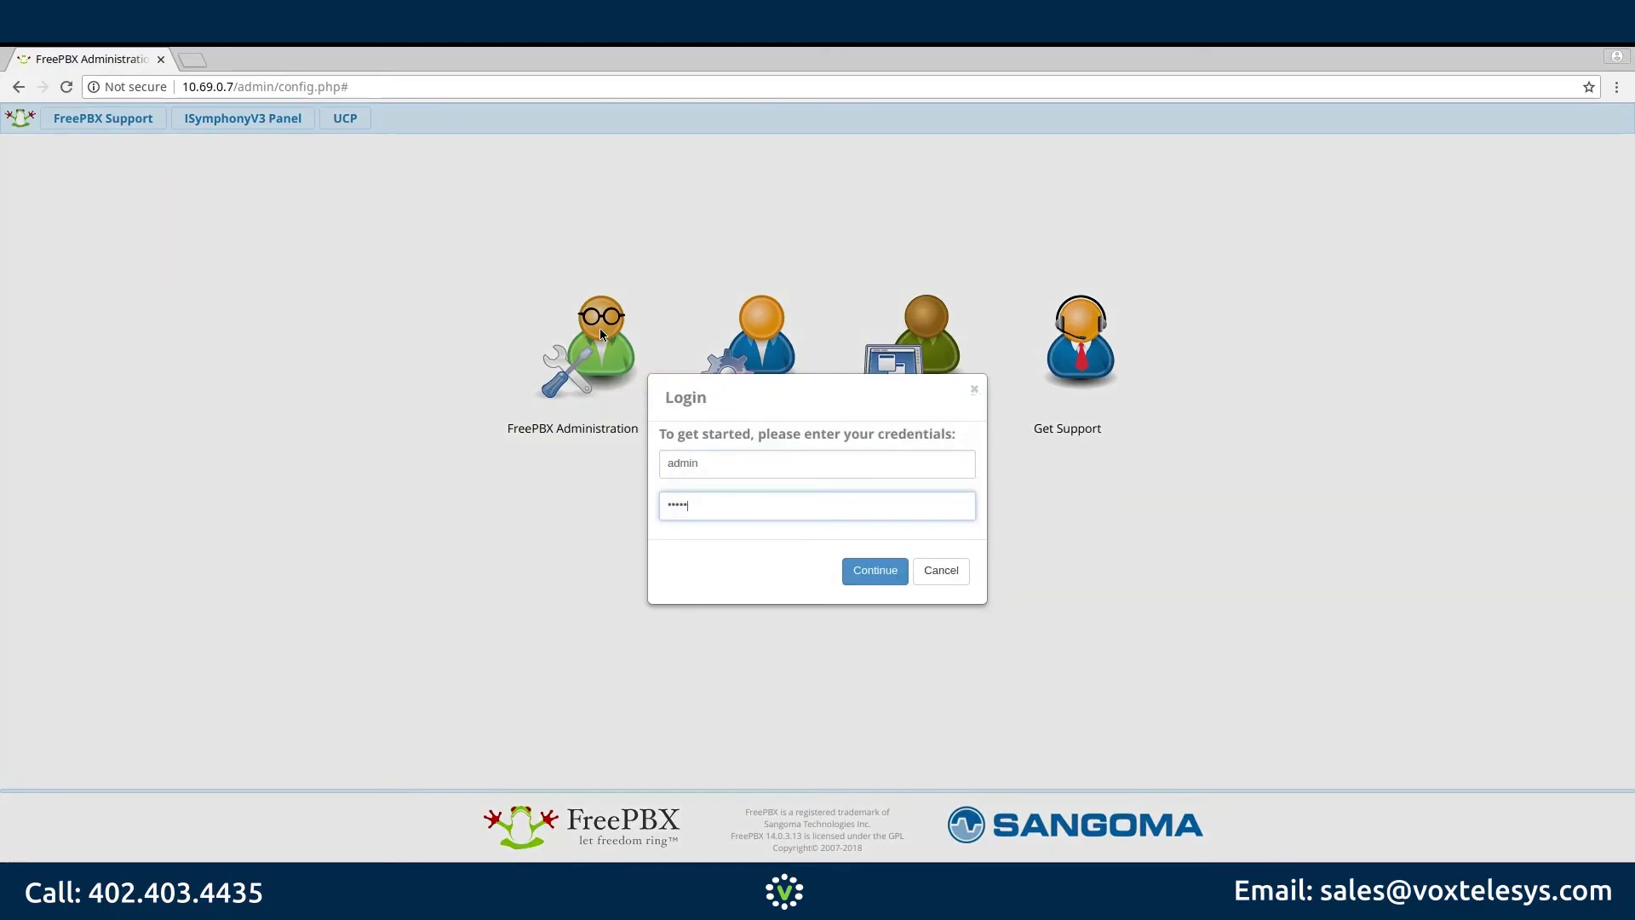
pyautogui.press('Return')
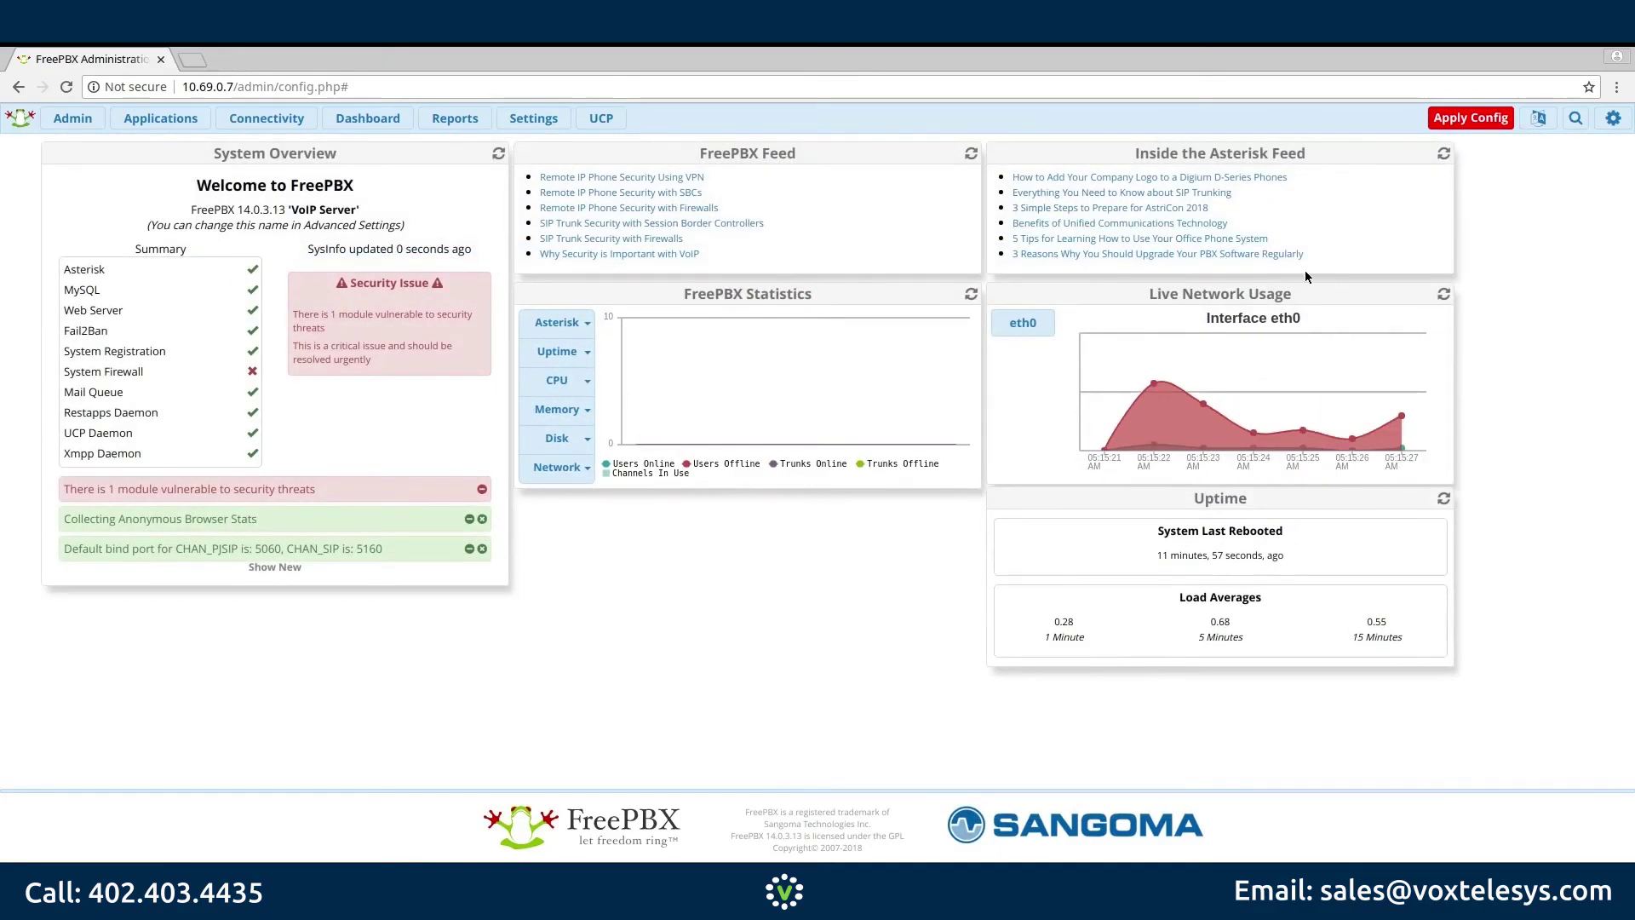
pyautogui.click(1471, 119)
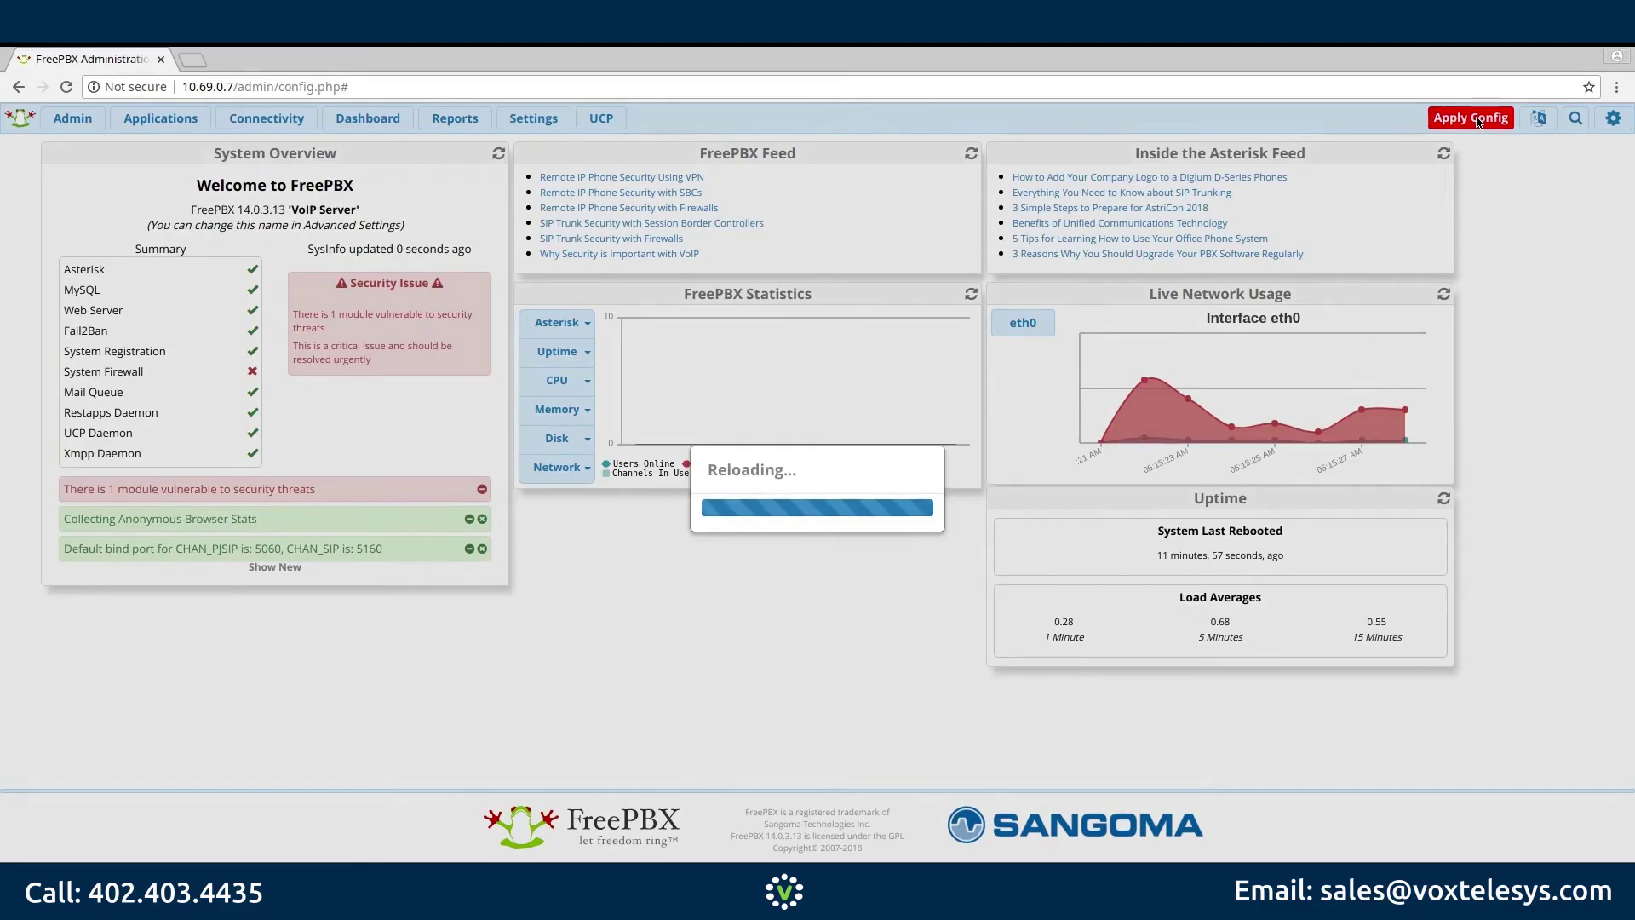